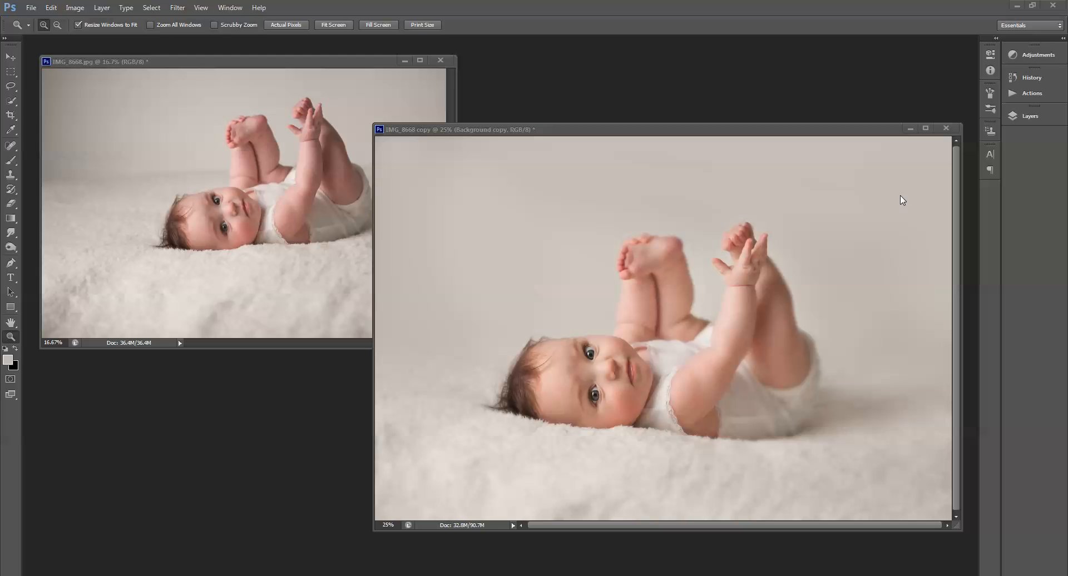
Step: Bring the IMG_8668.jpg window to the front, zoom it to 25%, and reposition it in the workspace
{"action": "left_click", "coordinate": [359, 65]}
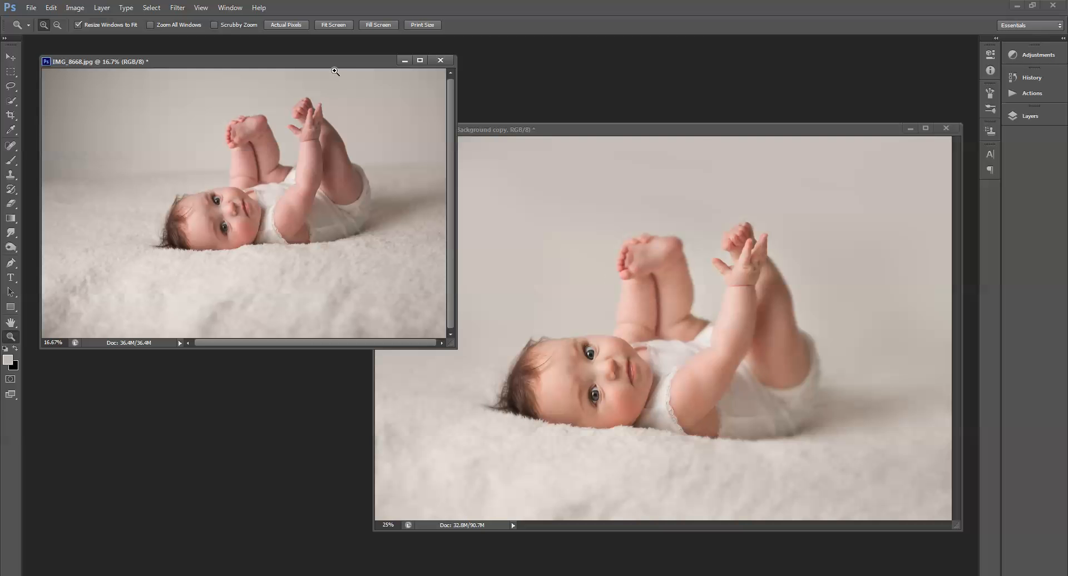
{"action": "left_click_drag", "start_coordinate": [333, 62], "coordinate": [580, 142]}
{"action": "left_click", "coordinate": [524, 293]}
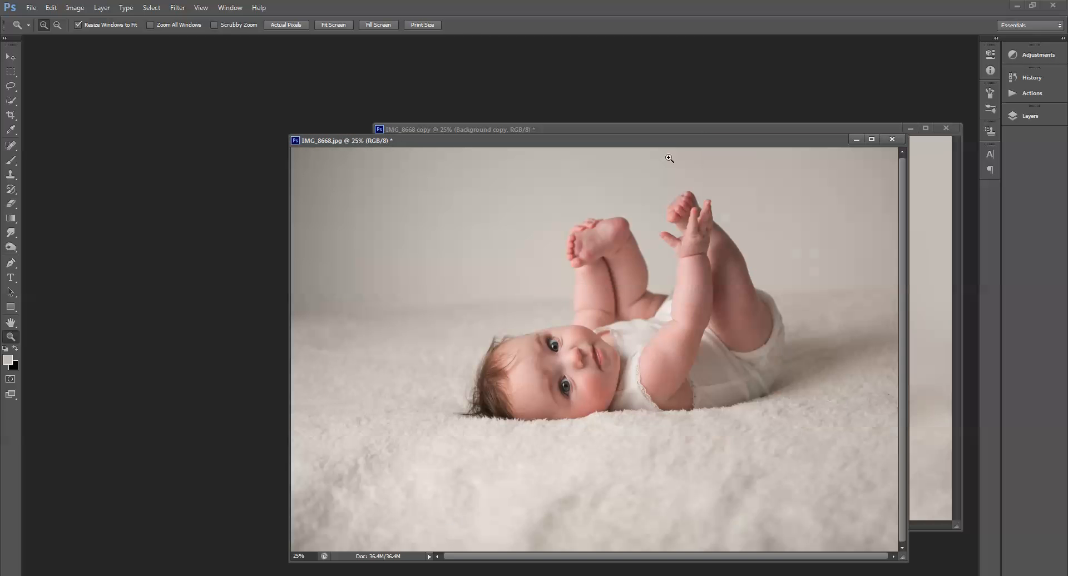
{"action": "left_click_drag", "start_coordinate": [680, 146], "coordinate": [591, 88]}
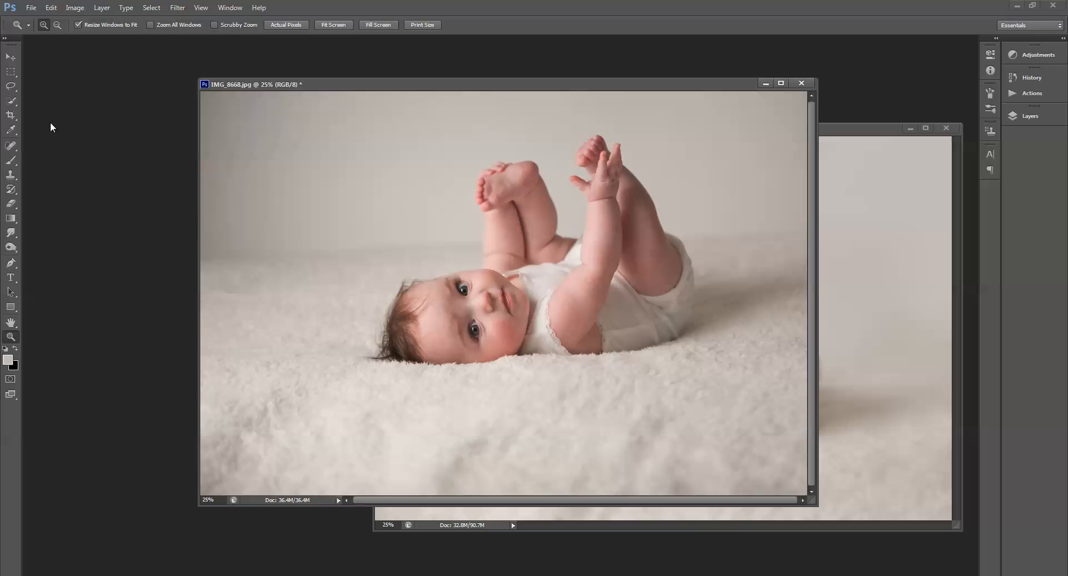
Step: Straighten the photo by rotating it slightly with the Crop tool, then commit the crop
{"action": "left_click", "coordinate": [11, 115]}
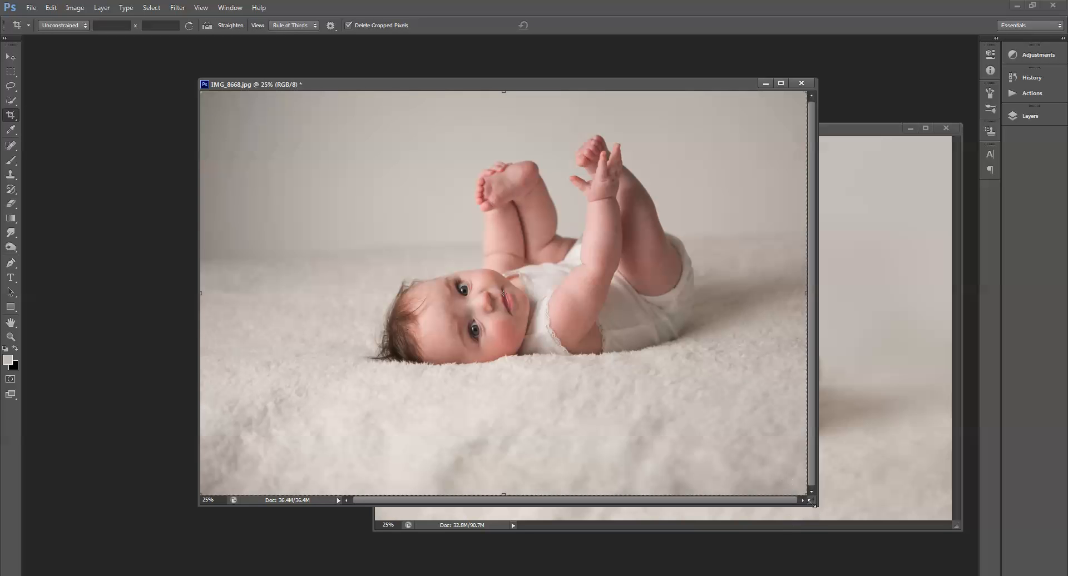
{"action": "left_click_drag", "start_coordinate": [812, 503], "coordinate": [873, 531]}
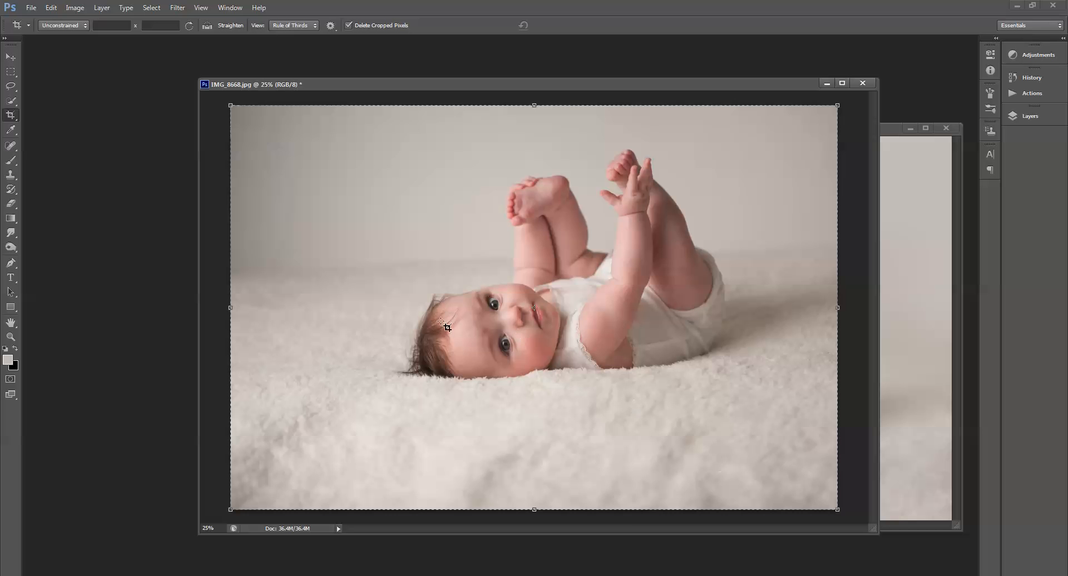
{"action": "left_click_drag", "start_coordinate": [855, 511], "coordinate": [857, 434]}
{"action": "left_click_drag", "start_coordinate": [798, 106], "coordinate": [719, 268]}
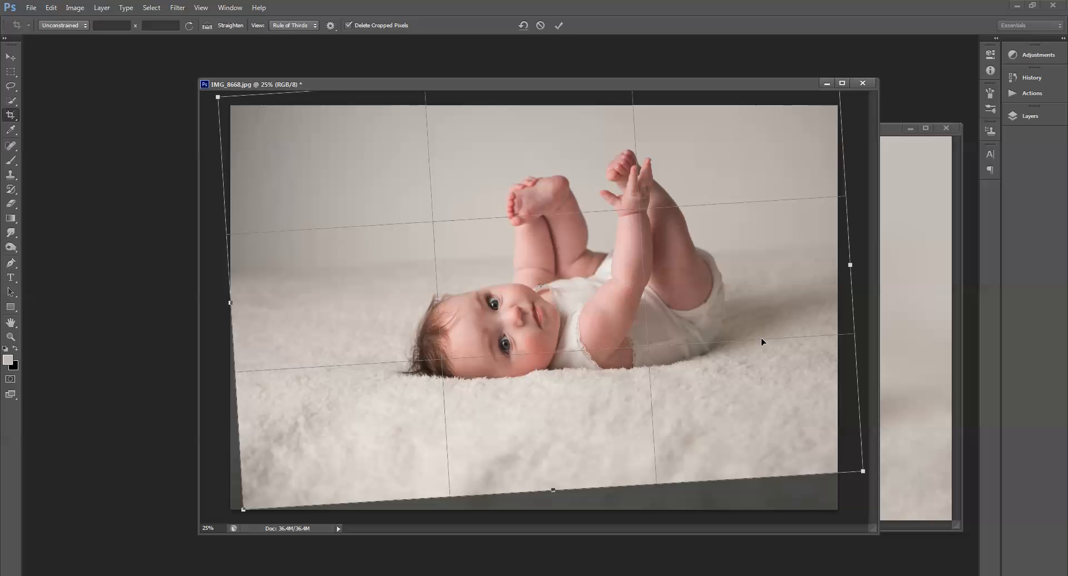
{"action": "left_click_drag", "start_coordinate": [775, 342], "coordinate": [767, 342]}
{"action": "key", "text": "Return"}
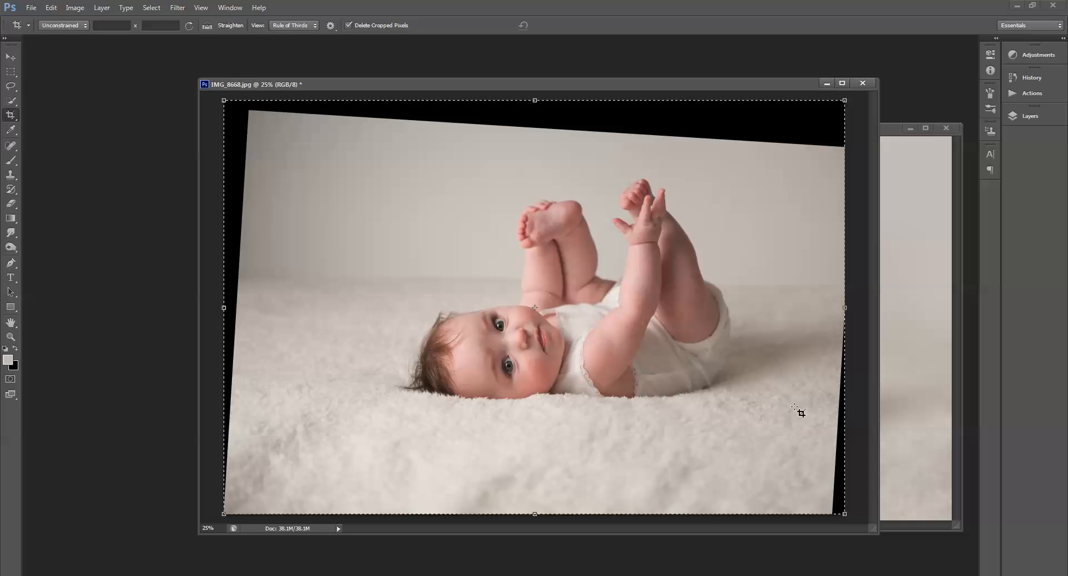
Step: Add a new layer and clone backdrop texture over the black gap along the photo's right edge with the Clone Stamp
{"action": "key", "text": "s"}
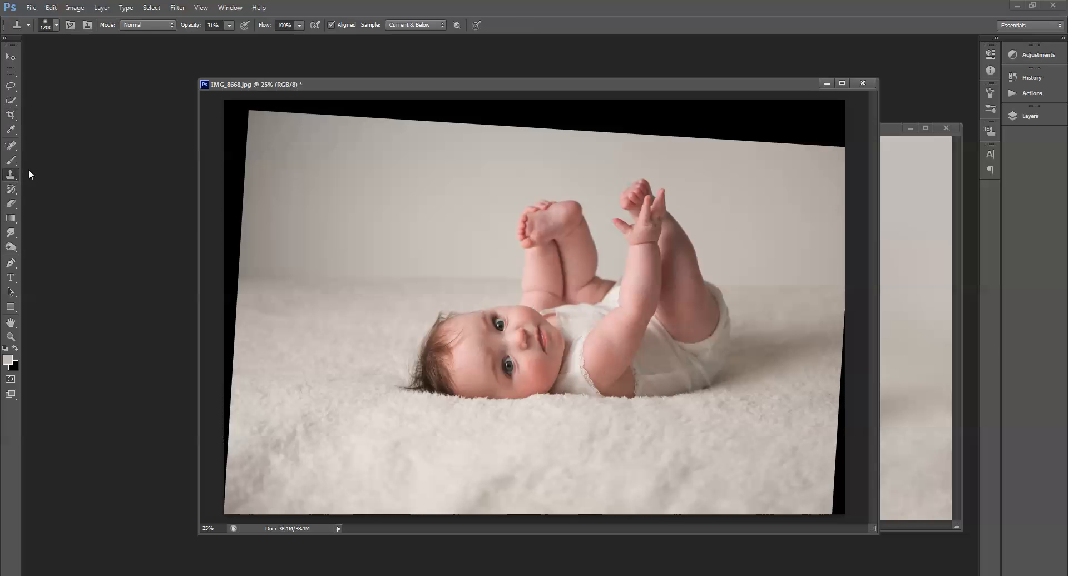
{"action": "left_click", "coordinate": [1030, 117]}
{"action": "left_click", "coordinate": [967, 343]}
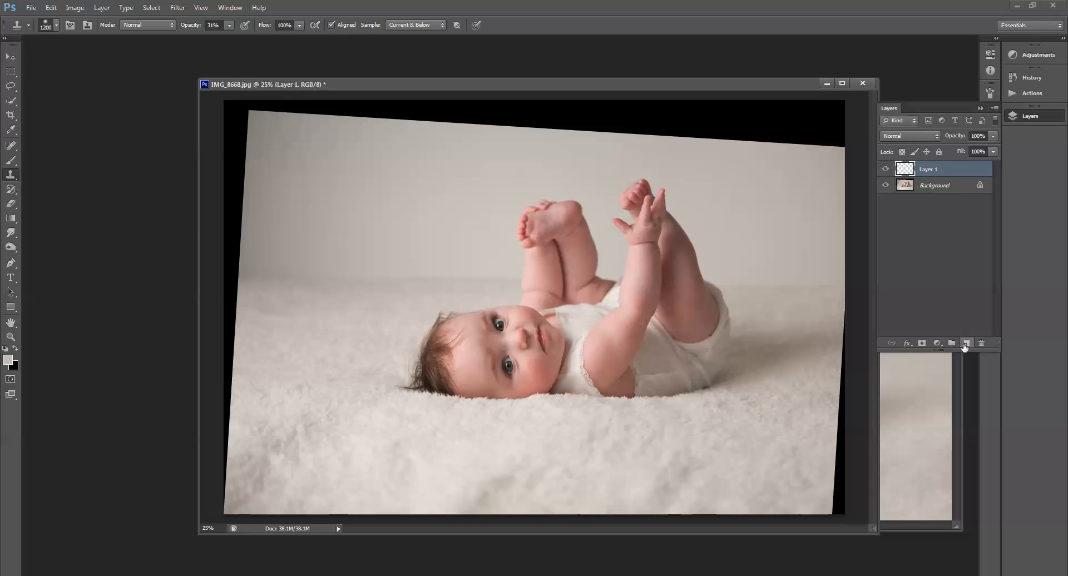
{"action": "key", "text": "bracketleft"}
{"action": "key", "text": "bracketleft"}
{"action": "key", "text": "bracketleft"}
{"action": "key", "text": "bracketleft"}
{"action": "key", "text": "bracketleft"}
{"action": "key", "text": "bracketleft"}
{"action": "key", "text": "bracketleft"}
{"action": "key", "text": "bracketleft"}
{"action": "key", "text": "bracketleft"}
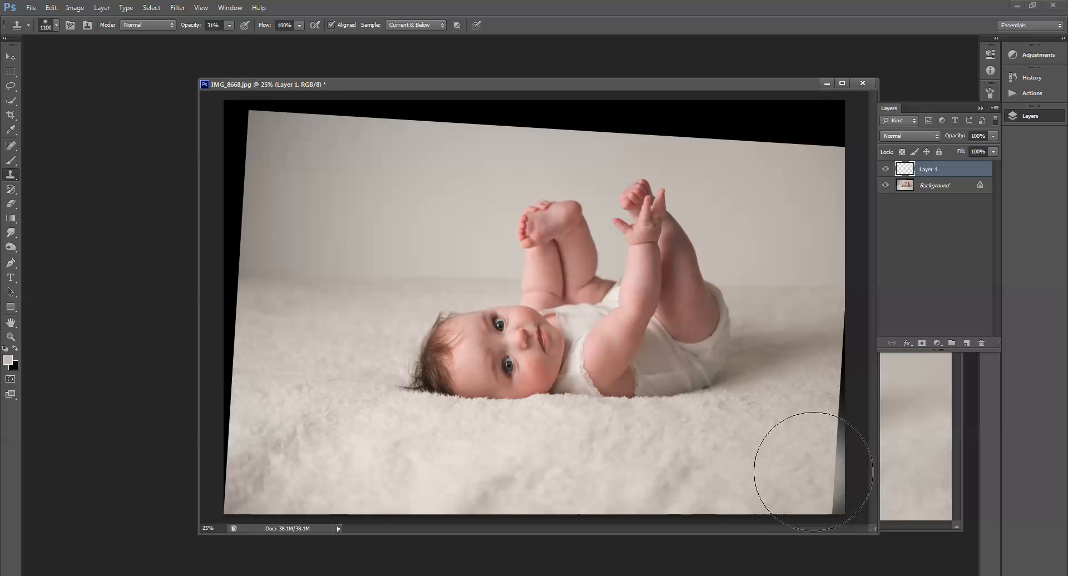
{"action": "mouse_move", "coordinate": [832, 497]}
{"action": "left_mouse_down"}
{"action": "mouse_move", "coordinate": [828, 508]}
{"action": "mouse_move", "coordinate": [834, 486]}
{"action": "left_mouse_up"}
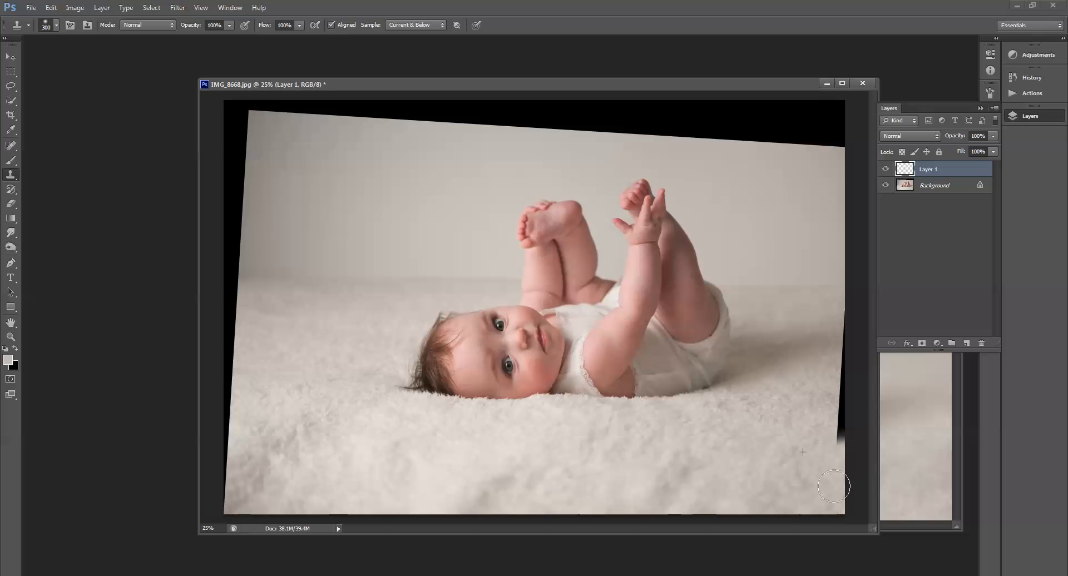
{"action": "left_click", "coordinate": [813, 413], "text": "alt"}
{"action": "left_click_drag", "start_coordinate": [833, 430], "coordinate": [846, 449]}
{"action": "mouse_move", "coordinate": [830, 401]}
{"action": "left_mouse_down"}
{"action": "mouse_move", "coordinate": [848, 392]}
{"action": "mouse_move", "coordinate": [839, 405]}
{"action": "mouse_move", "coordinate": [845, 375]}
{"action": "left_mouse_up"}
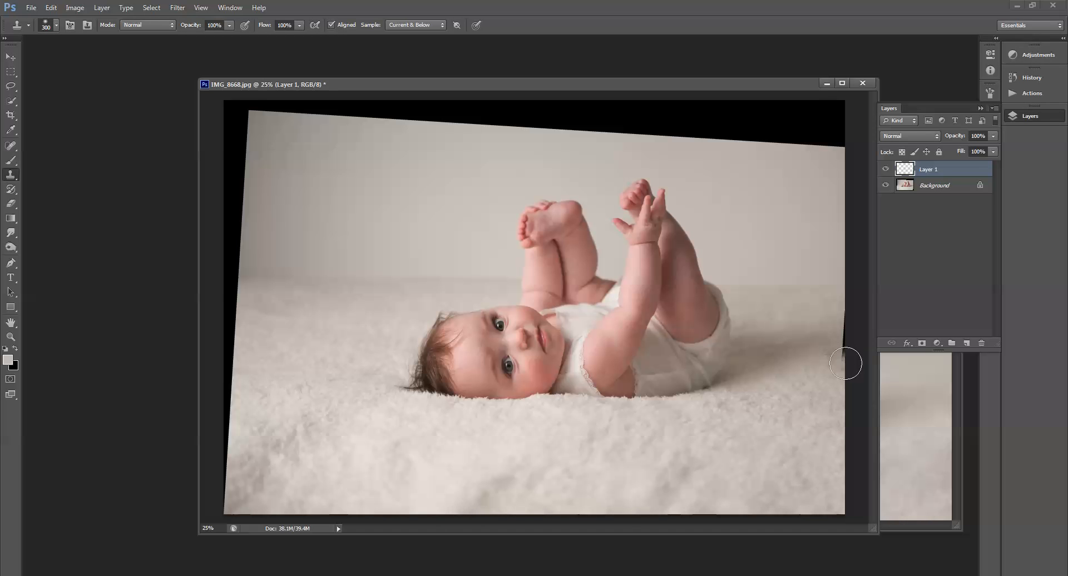
{"action": "mouse_move", "coordinate": [835, 336]}
{"action": "left_mouse_down"}
{"action": "mouse_move", "coordinate": [846, 350]}
{"action": "mouse_move", "coordinate": [858, 299]}
{"action": "left_mouse_up"}
Step: Sample the backdrop colour with the Brush tool, enlarge the brush to 800 px, and add another new layer
{"action": "left_click", "coordinate": [10, 161]}
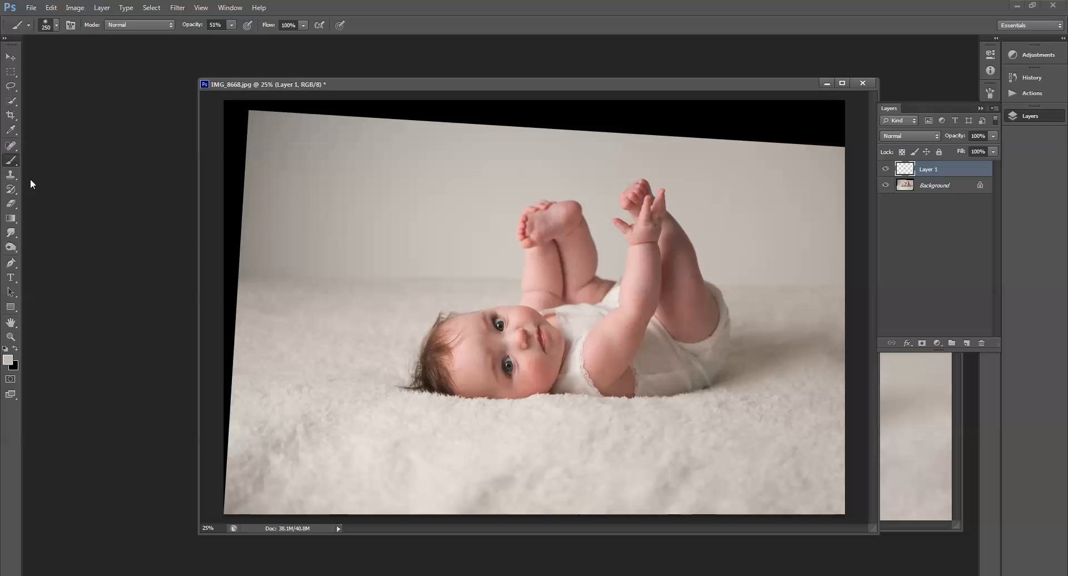
{"action": "left_click", "coordinate": [491, 255], "text": "alt"}
{"action": "key", "text": "bracketright"}
{"action": "key", "text": "bracketright"}
{"action": "key", "text": "bracketright"}
{"action": "key", "text": "bracketright"}
{"action": "key", "text": "bracketright"}
{"action": "key", "text": "bracketright"}
{"action": "left_click", "coordinate": [966, 343]}
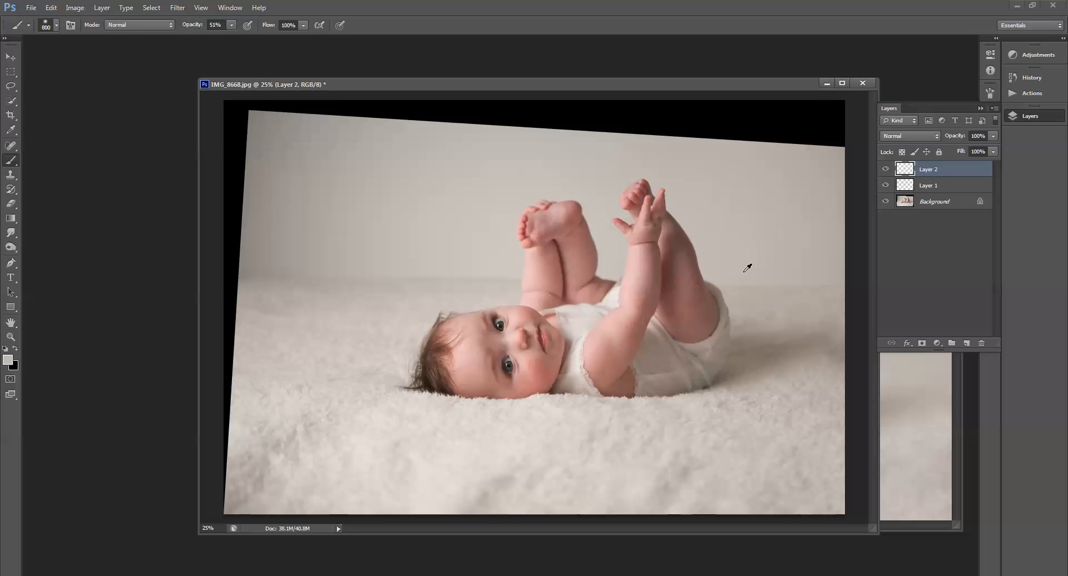
Step: Paint the sampled backdrop colour over the dark edge areas on the left side of the wall
{"action": "left_click", "coordinate": [786, 304], "text": "alt"}
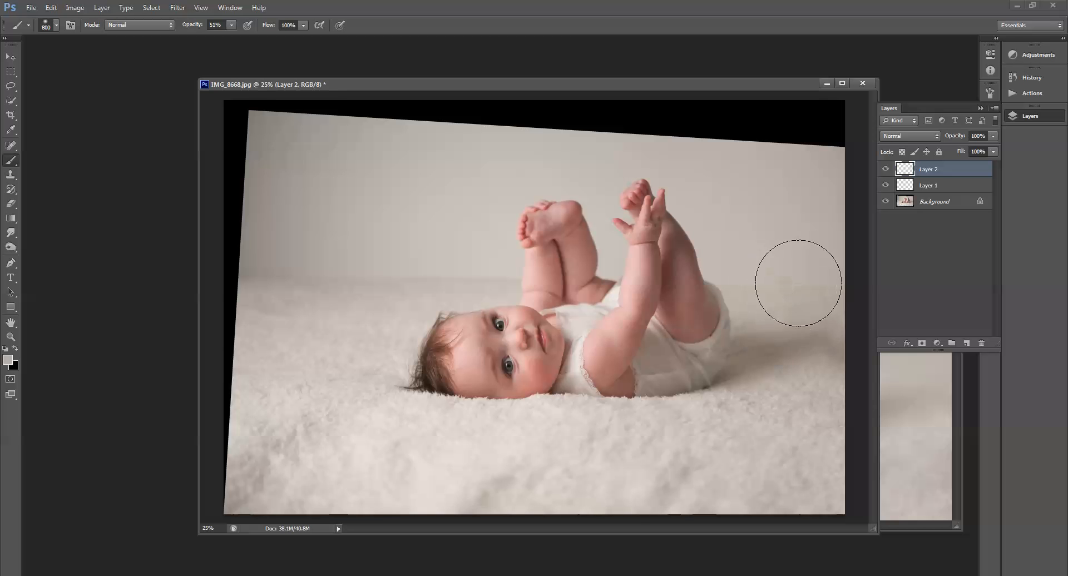
{"action": "left_click", "coordinate": [739, 255], "text": "alt"}
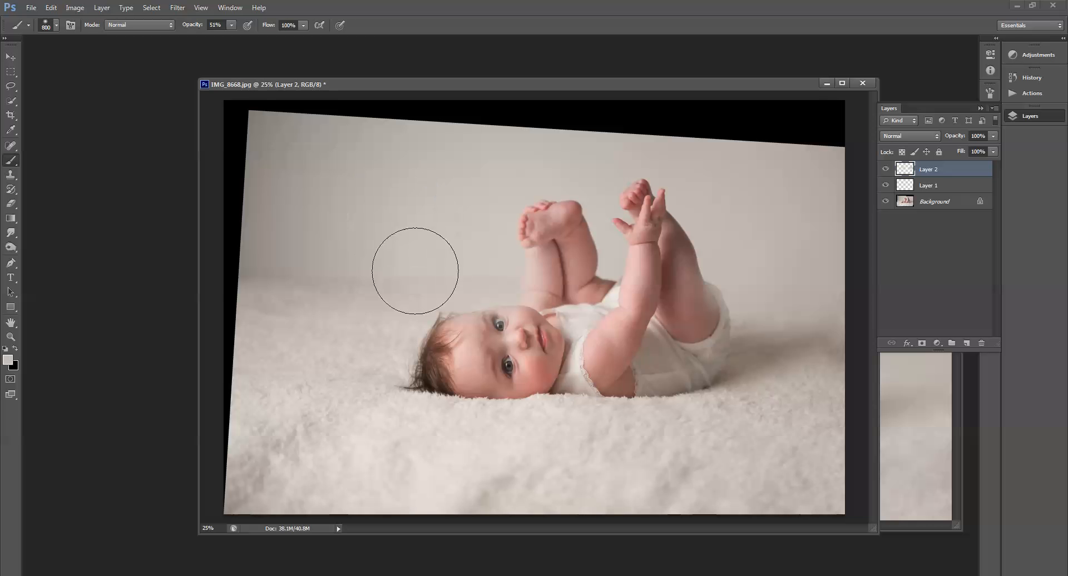
{"action": "left_click", "coordinate": [483, 222], "text": "alt"}
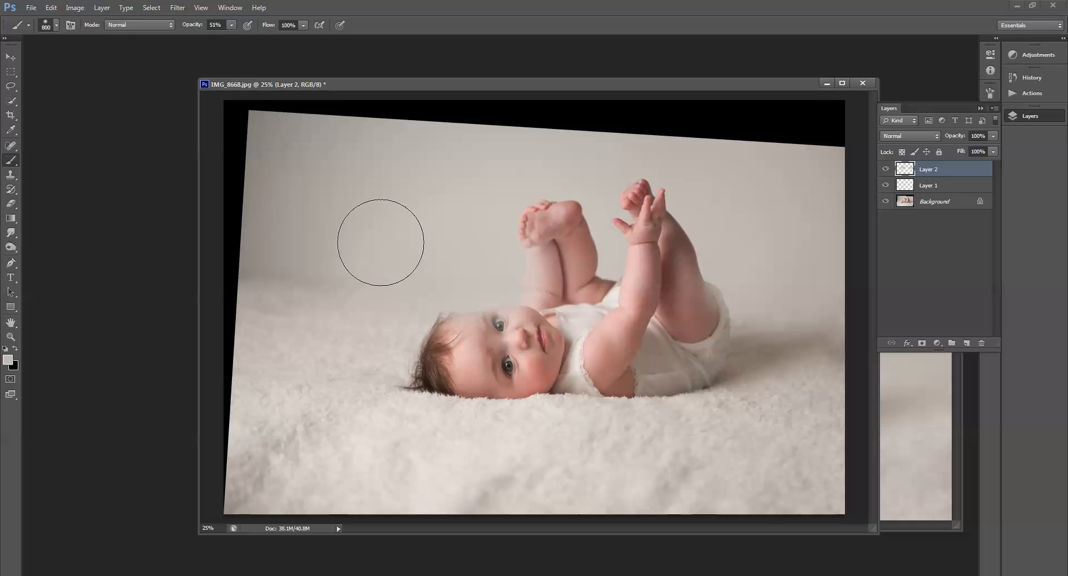
{"action": "left_click", "coordinate": [284, 250], "text": "alt"}
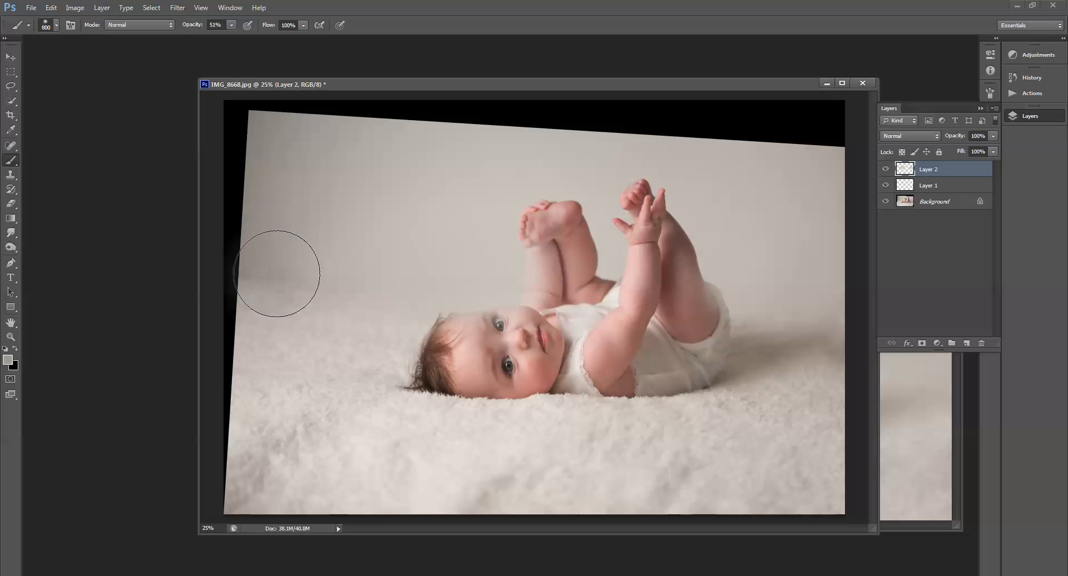
{"action": "left_click_drag", "start_coordinate": [277, 275], "coordinate": [272, 248]}
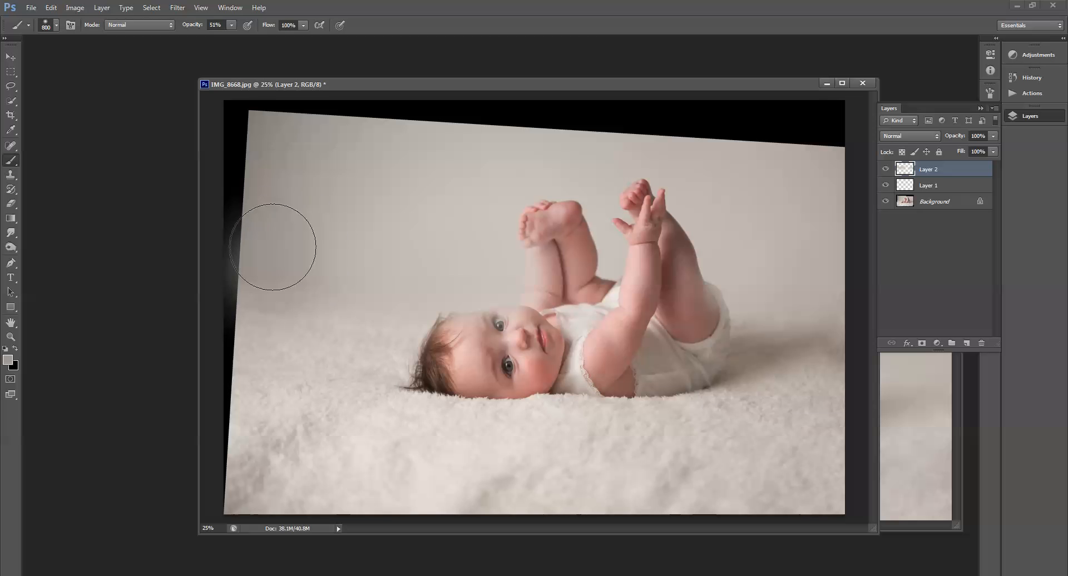
{"action": "left_click", "coordinate": [327, 224], "text": "alt"}
{"action": "left_click_drag", "start_coordinate": [250, 215], "coordinate": [243, 241]}
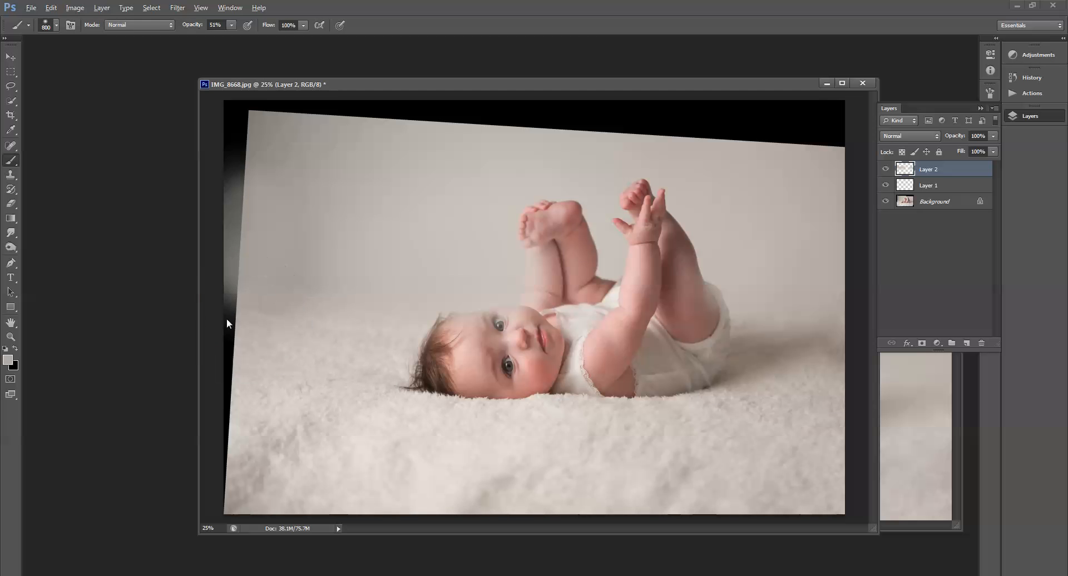
{"action": "left_click_drag", "start_coordinate": [227, 323], "coordinate": [277, 283]}
Step: On Layer 1, clone floor texture over the black strip along the lower left edge
{"action": "left_click", "coordinate": [11, 175]}
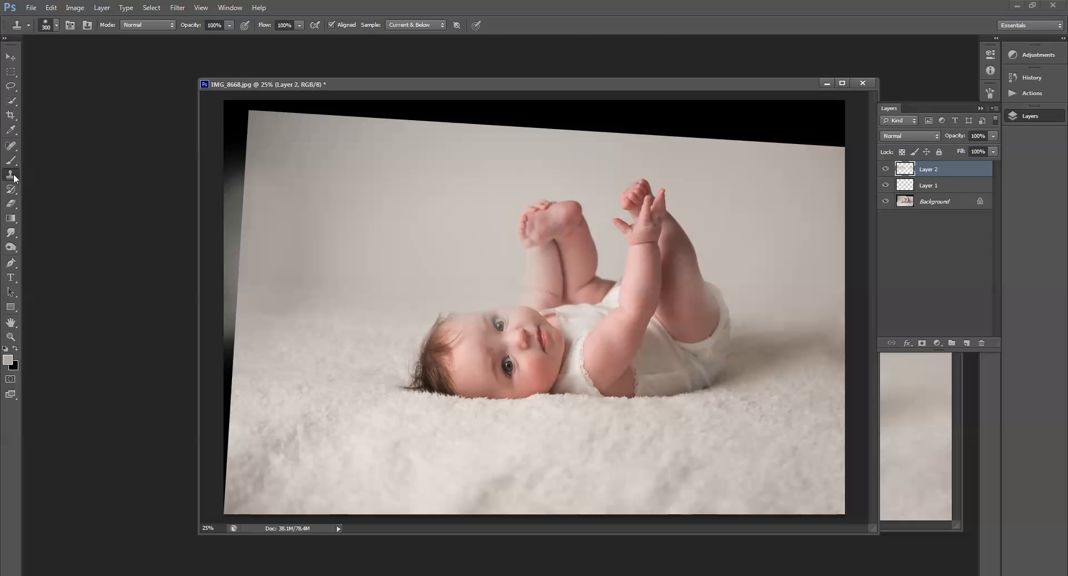
{"action": "left_click", "coordinate": [963, 187]}
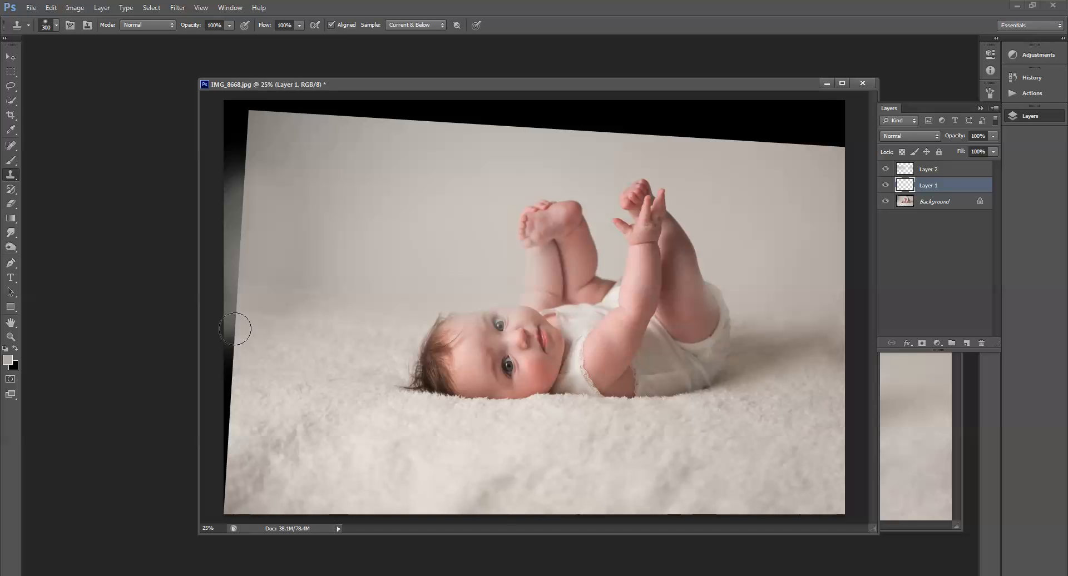
{"action": "mouse_move", "coordinate": [236, 329]}
{"action": "left_mouse_down"}
{"action": "mouse_move", "coordinate": [219, 325]}
{"action": "mouse_move", "coordinate": [243, 329]}
{"action": "mouse_move", "coordinate": [230, 357]}
{"action": "mouse_move", "coordinate": [221, 509]}
{"action": "left_mouse_up"}
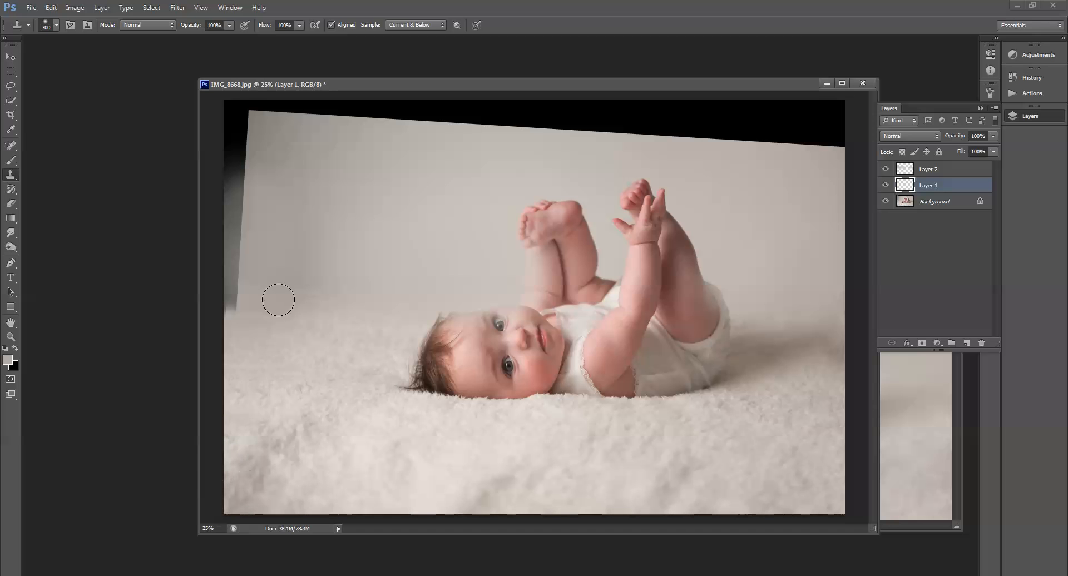
Step: On Layer 2, set the brush opacity to 100% and paint over the black gap along the top edge
{"action": "left_click", "coordinate": [10, 161]}
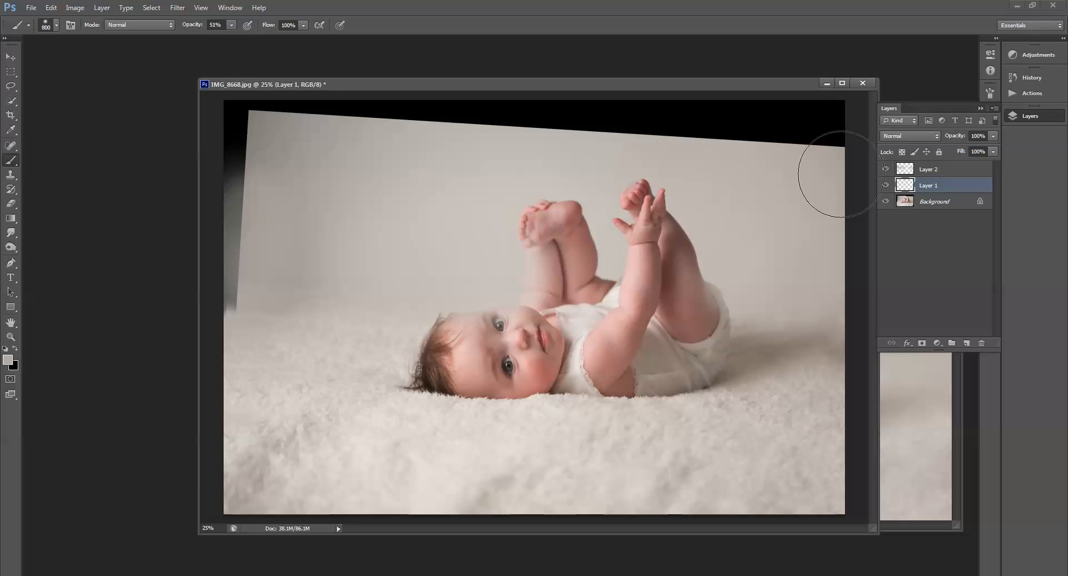
{"action": "left_click", "coordinate": [901, 169]}
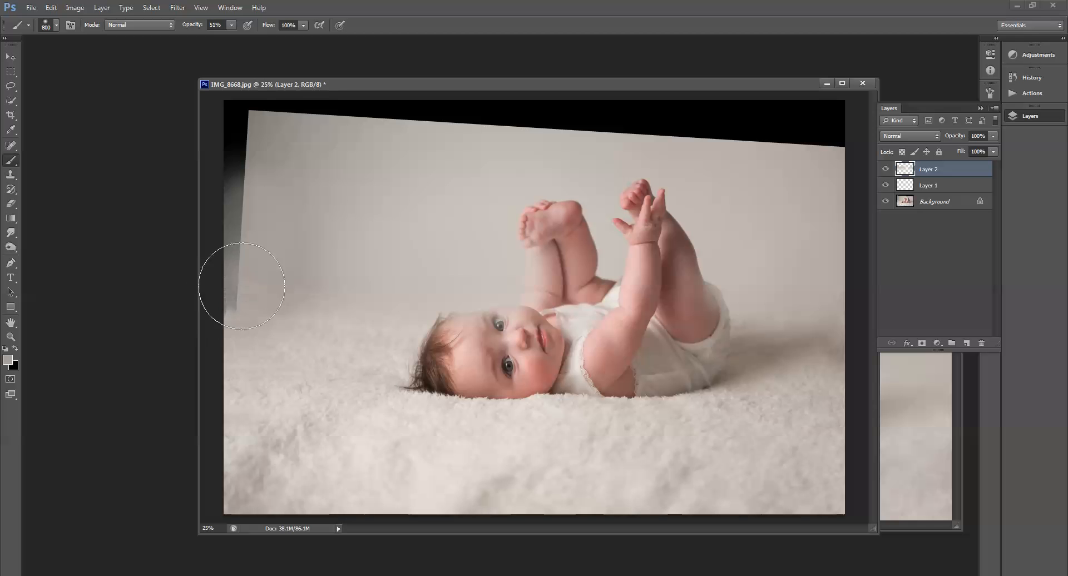
{"action": "left_click", "coordinate": [231, 25]}
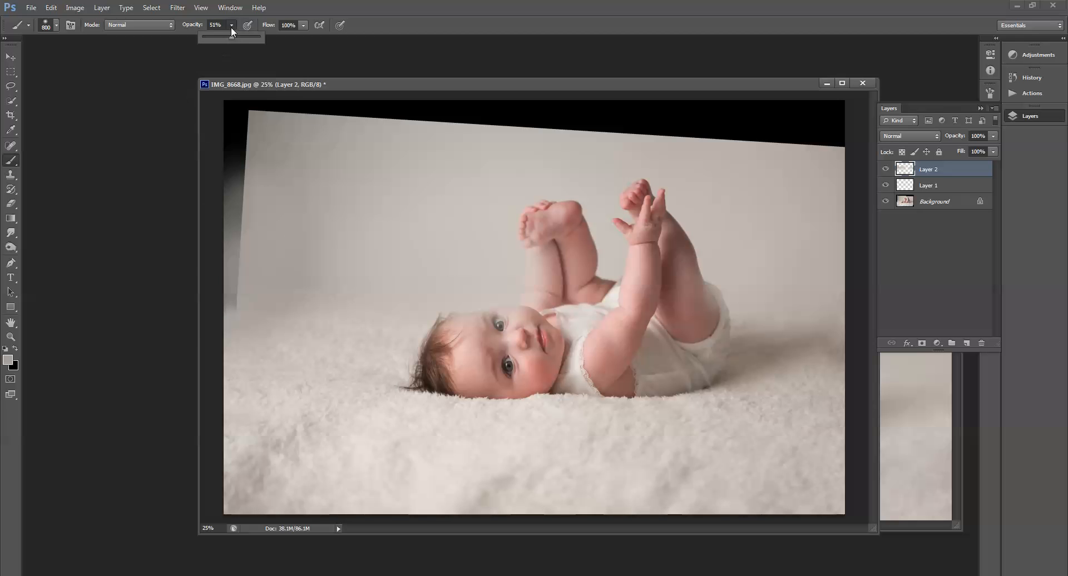
{"action": "left_click", "coordinate": [281, 34]}
{"action": "mouse_move", "coordinate": [242, 276]}
{"action": "left_mouse_down"}
{"action": "mouse_move", "coordinate": [229, 174]}
{"action": "mouse_move", "coordinate": [248, 112]}
{"action": "mouse_move", "coordinate": [284, 101]}
{"action": "mouse_move", "coordinate": [411, 120]}
{"action": "mouse_move", "coordinate": [360, 119]}
{"action": "mouse_move", "coordinate": [434, 102]}
{"action": "mouse_move", "coordinate": [524, 103]}
{"action": "mouse_move", "coordinate": [546, 123]}
{"action": "mouse_move", "coordinate": [538, 112]}
{"action": "mouse_move", "coordinate": [623, 114]}
{"action": "left_mouse_up"}
{"action": "left_click", "coordinate": [644, 151], "text": "alt"}
{"action": "mouse_move", "coordinate": [640, 151]}
{"action": "left_mouse_down"}
{"action": "mouse_move", "coordinate": [673, 135]}
{"action": "mouse_move", "coordinate": [672, 124]}
{"action": "mouse_move", "coordinate": [729, 122]}
{"action": "mouse_move", "coordinate": [828, 178]}
{"action": "mouse_move", "coordinate": [827, 135]}
{"action": "mouse_move", "coordinate": [806, 130]}
{"action": "left_mouse_up"}
{"action": "left_click", "coordinate": [673, 146], "text": "alt"}
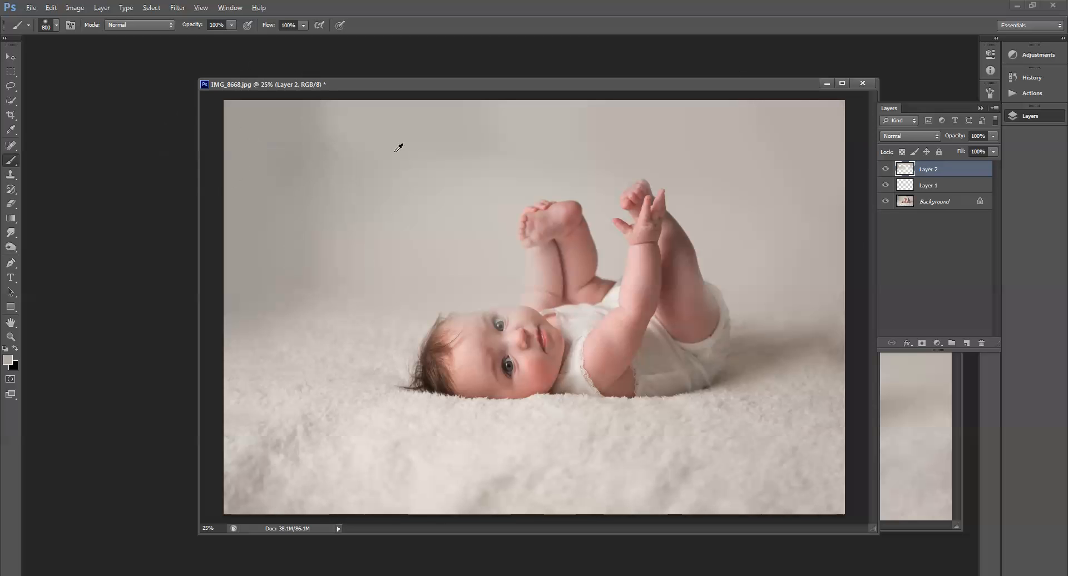
Step: Enlarge the brush to 1200 px, set opacity to 48%, and blend the backdrop along the upper left and left side
{"action": "key", "text": "bracketright"}
{"action": "key", "text": "bracketright"}
{"action": "left_click", "coordinate": [232, 25]}
{"action": "left_click_drag", "start_coordinate": [202, 38], "coordinate": [202, 38]}
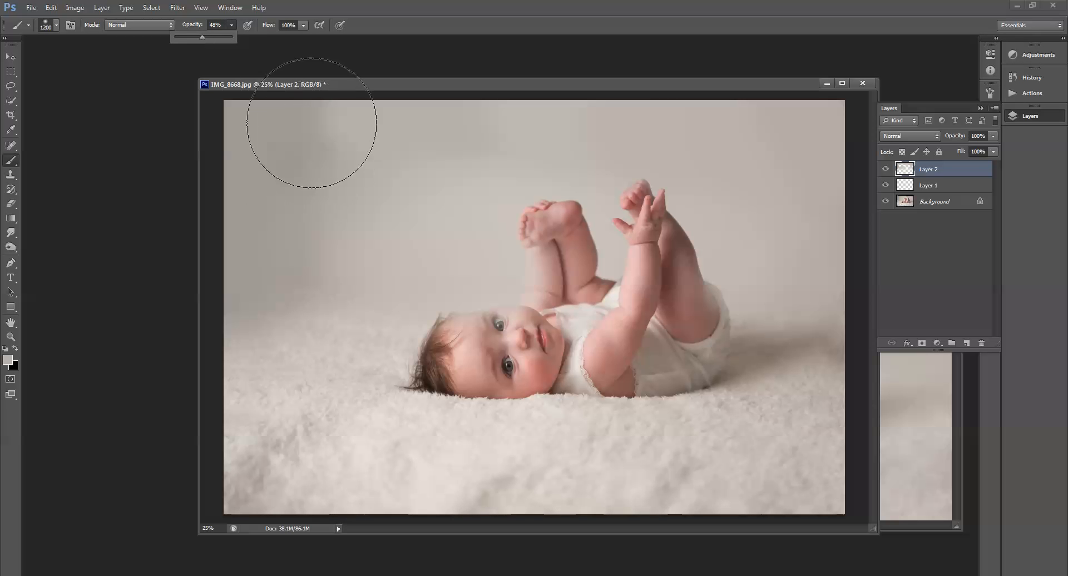
{"action": "mouse_move", "coordinate": [312, 124]}
{"action": "left_mouse_down"}
{"action": "mouse_move", "coordinate": [277, 265]}
{"action": "mouse_move", "coordinate": [304, 159]}
{"action": "mouse_move", "coordinate": [271, 192]}
{"action": "mouse_move", "coordinate": [251, 97]}
{"action": "mouse_move", "coordinate": [265, 231]}
{"action": "mouse_move", "coordinate": [295, 273]}
{"action": "mouse_move", "coordinate": [279, 135]}
{"action": "mouse_move", "coordinate": [259, 155]}
{"action": "mouse_move", "coordinate": [324, 226]}
{"action": "left_mouse_up"}
{"action": "left_click", "coordinate": [309, 344], "text": "alt"}
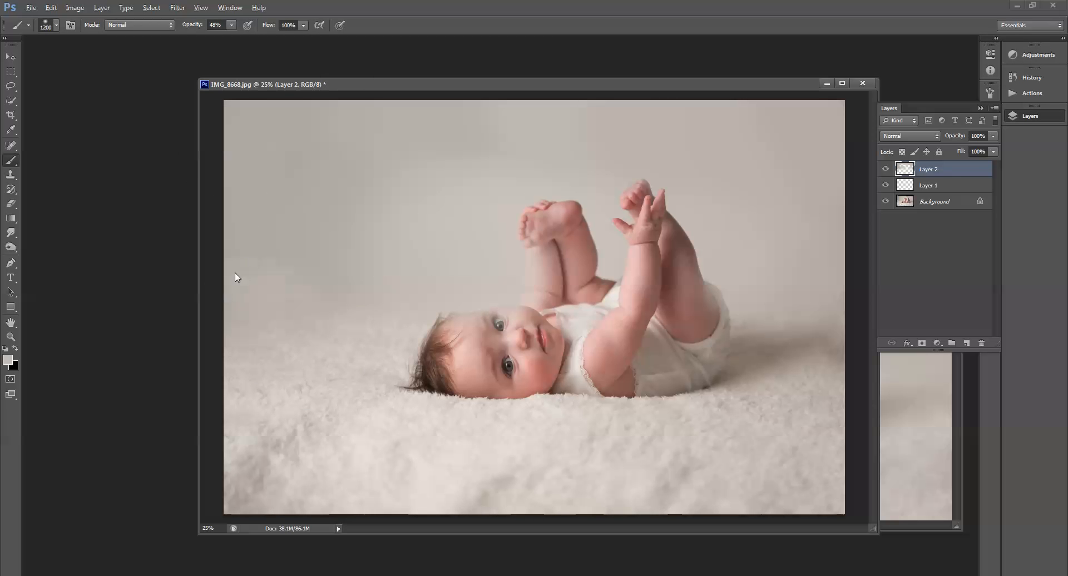
{"action": "left_click_drag", "start_coordinate": [235, 272], "coordinate": [272, 144]}
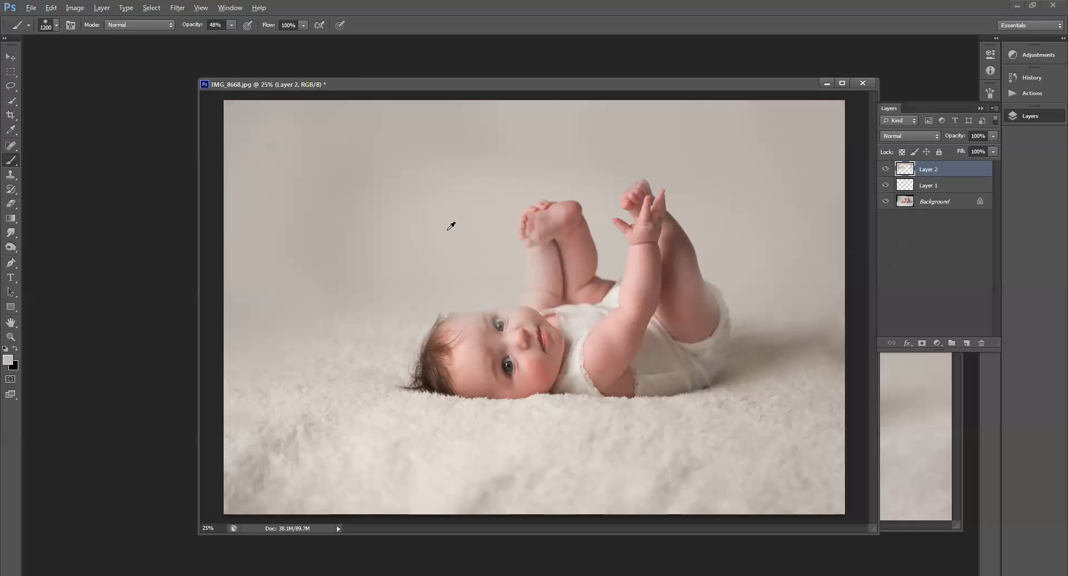
{"action": "left_click", "coordinate": [427, 222], "text": "alt"}
Step: On the Background layer, select the baby with the Quick Selection tool and refine the selection's edge
{"action": "left_click", "coordinate": [908, 205]}
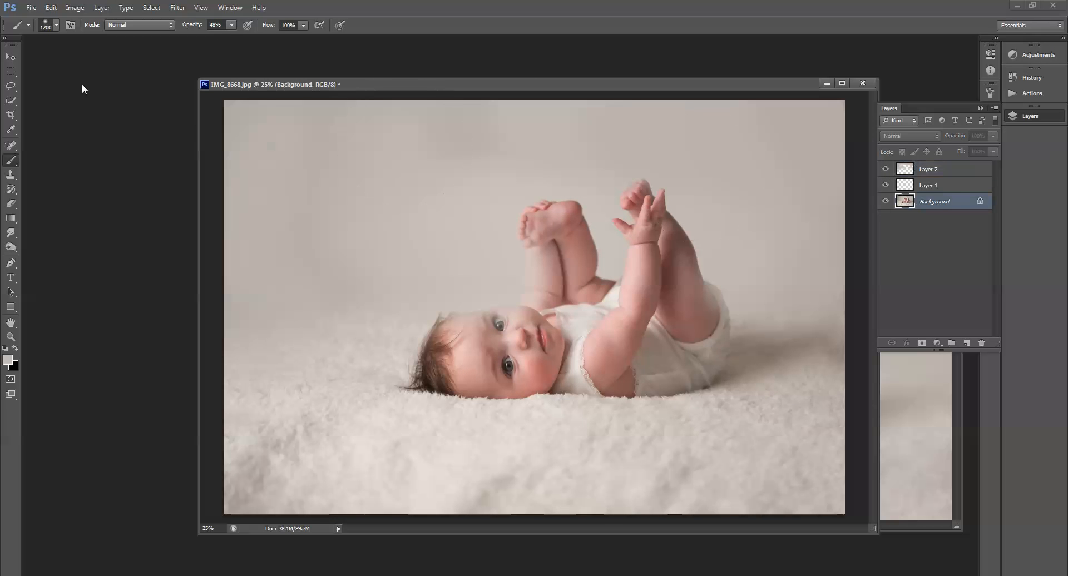
{"action": "left_click", "coordinate": [11, 101]}
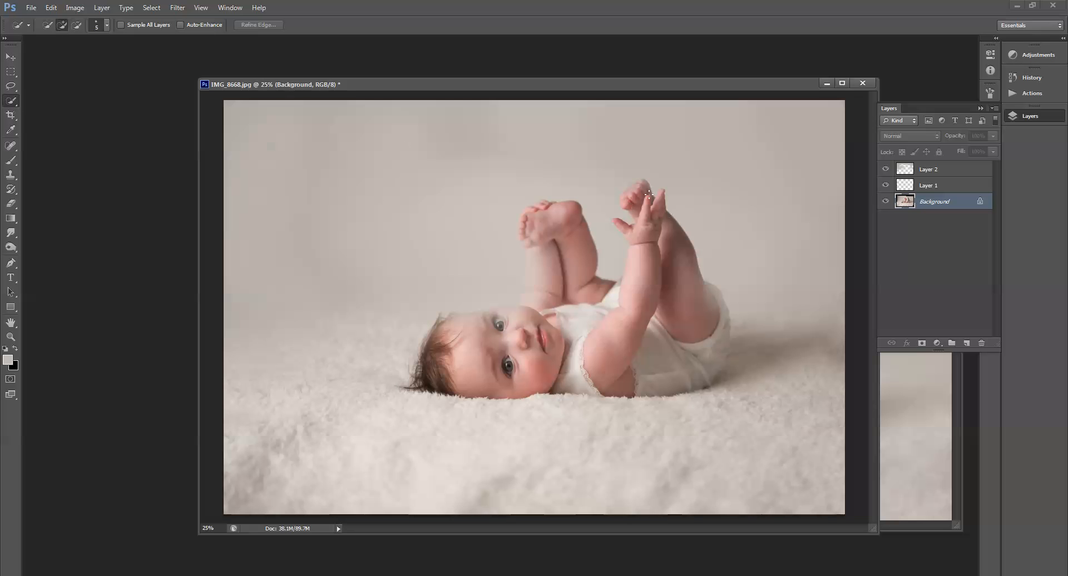
{"action": "mouse_move", "coordinate": [648, 194]}
{"action": "left_mouse_down"}
{"action": "mouse_move", "coordinate": [642, 187]}
{"action": "mouse_move", "coordinate": [693, 325]}
{"action": "mouse_move", "coordinate": [721, 336]}
{"action": "mouse_move", "coordinate": [711, 361]}
{"action": "mouse_move", "coordinate": [637, 267]}
{"action": "left_mouse_up"}
{"action": "mouse_move", "coordinate": [537, 216]}
{"action": "left_mouse_down"}
{"action": "mouse_move", "coordinate": [533, 227]}
{"action": "mouse_move", "coordinate": [541, 209]}
{"action": "mouse_move", "coordinate": [526, 216]}
{"action": "mouse_move", "coordinate": [521, 243]}
{"action": "mouse_move", "coordinate": [556, 222]}
{"action": "mouse_move", "coordinate": [582, 274]}
{"action": "mouse_move", "coordinate": [551, 245]}
{"action": "mouse_move", "coordinate": [533, 298]}
{"action": "mouse_move", "coordinate": [548, 273]}
{"action": "mouse_move", "coordinate": [509, 337]}
{"action": "left_mouse_up"}
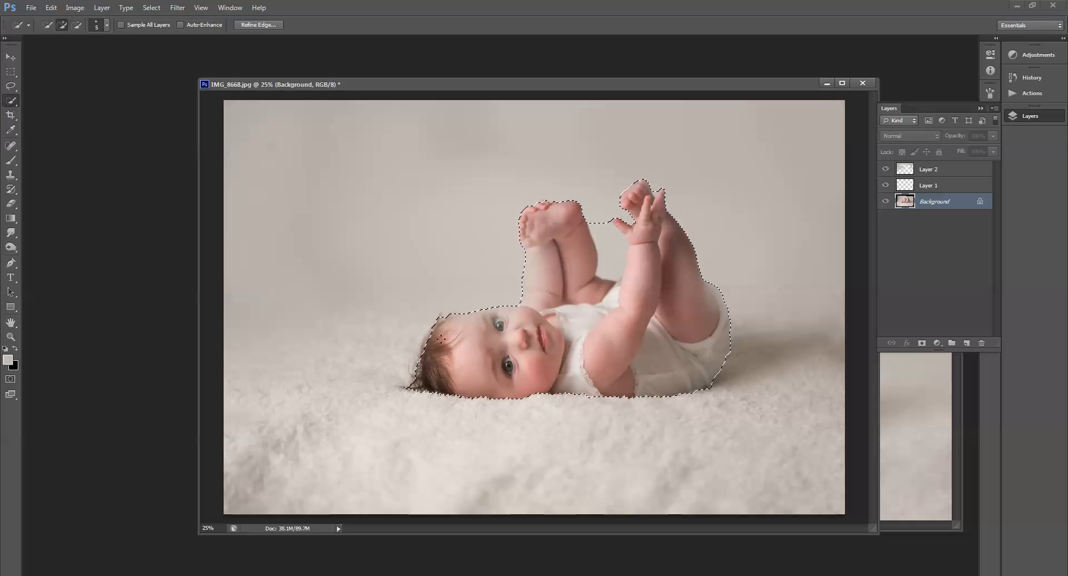
{"action": "mouse_move", "coordinate": [602, 231]}
{"action": "left_mouse_down"}
{"action": "mouse_move", "coordinate": [612, 266]}
{"action": "mouse_move", "coordinate": [591, 225]}
{"action": "left_mouse_up"}
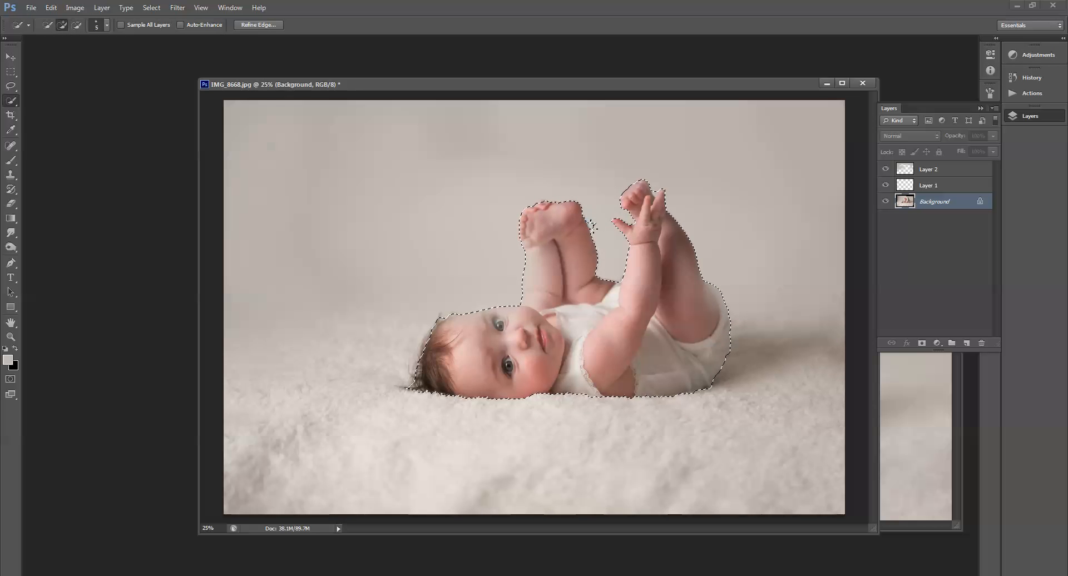
{"action": "left_click", "coordinate": [259, 24]}
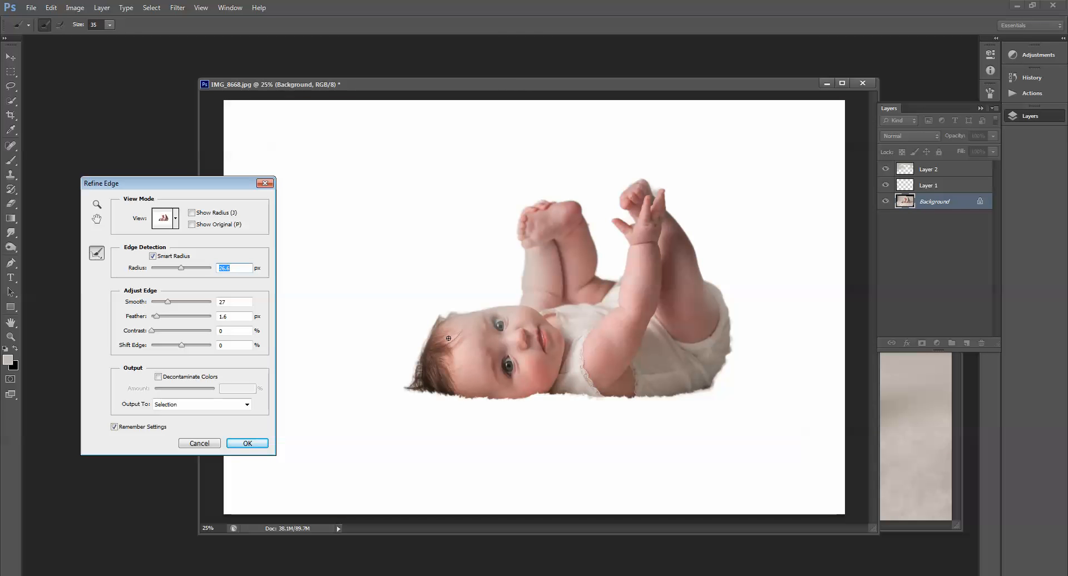
{"action": "left_click", "coordinate": [248, 443]}
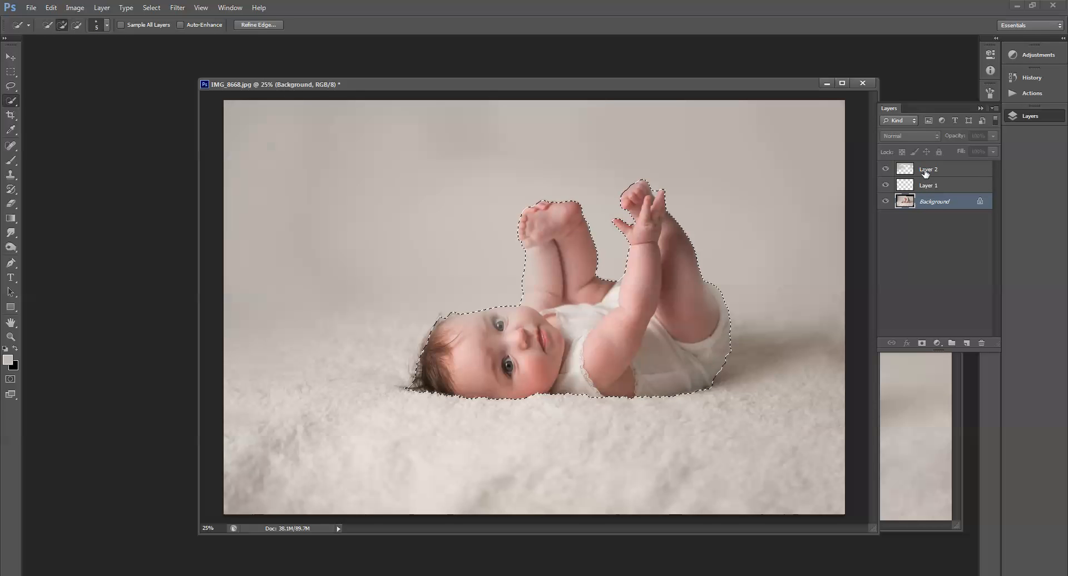
Step: Add a layer mask to Layer 2 from the baby selection and toggle the layer's visibility to check it
{"action": "left_click", "coordinate": [923, 169]}
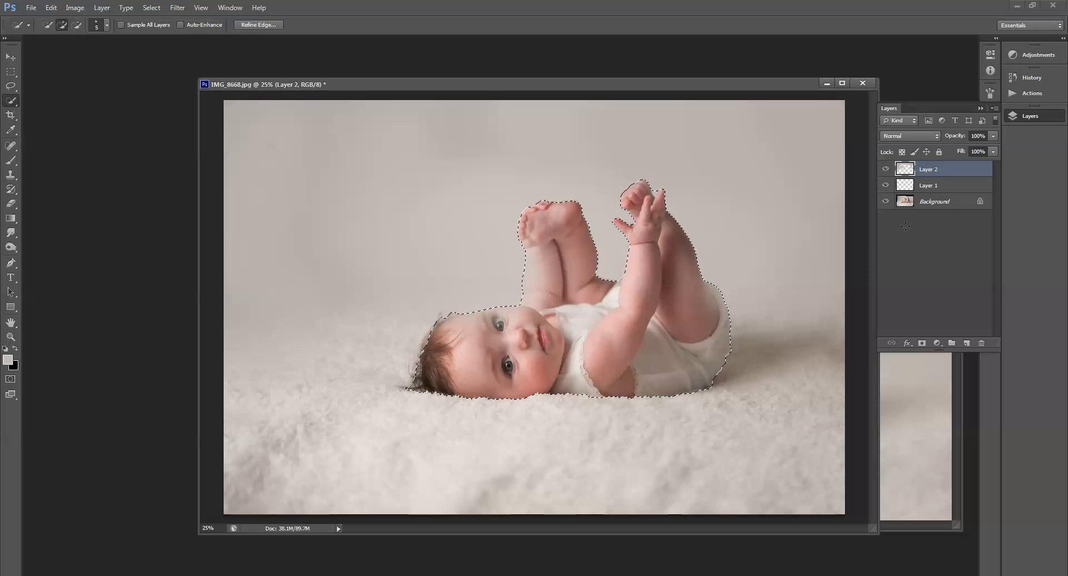
{"action": "left_click", "coordinate": [923, 344]}
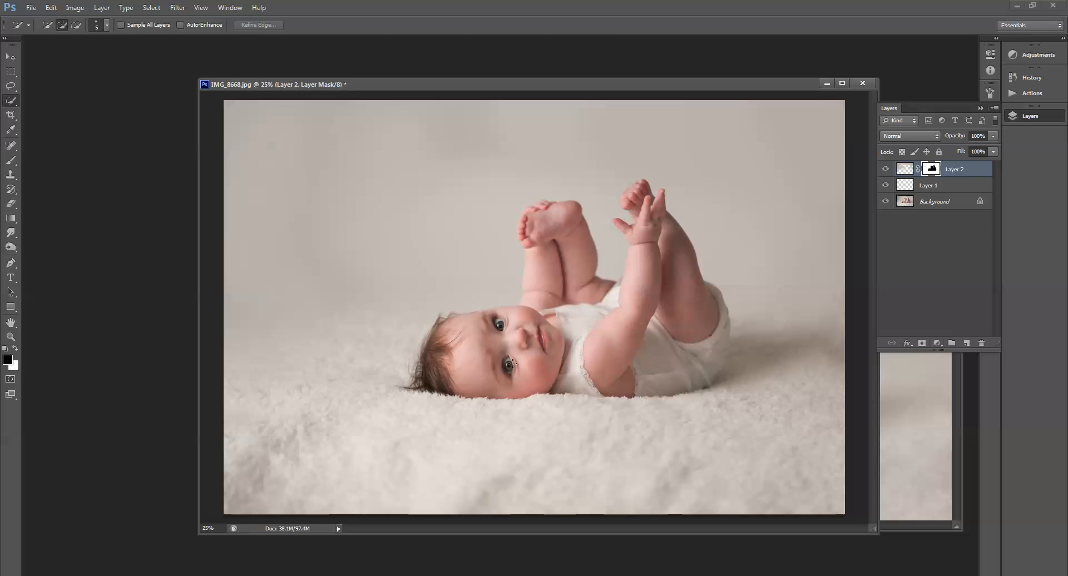
{"action": "left_click", "coordinate": [886, 170]}
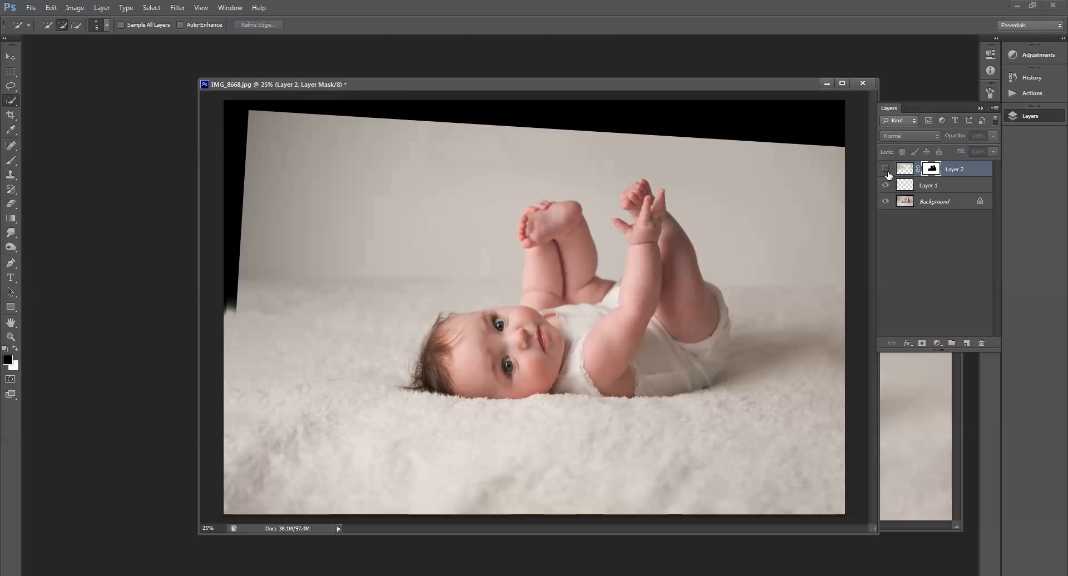
{"action": "left_click", "coordinate": [885, 169]}
{"action": "left_click", "coordinate": [885, 170]}
{"action": "left_click", "coordinate": [885, 170]}
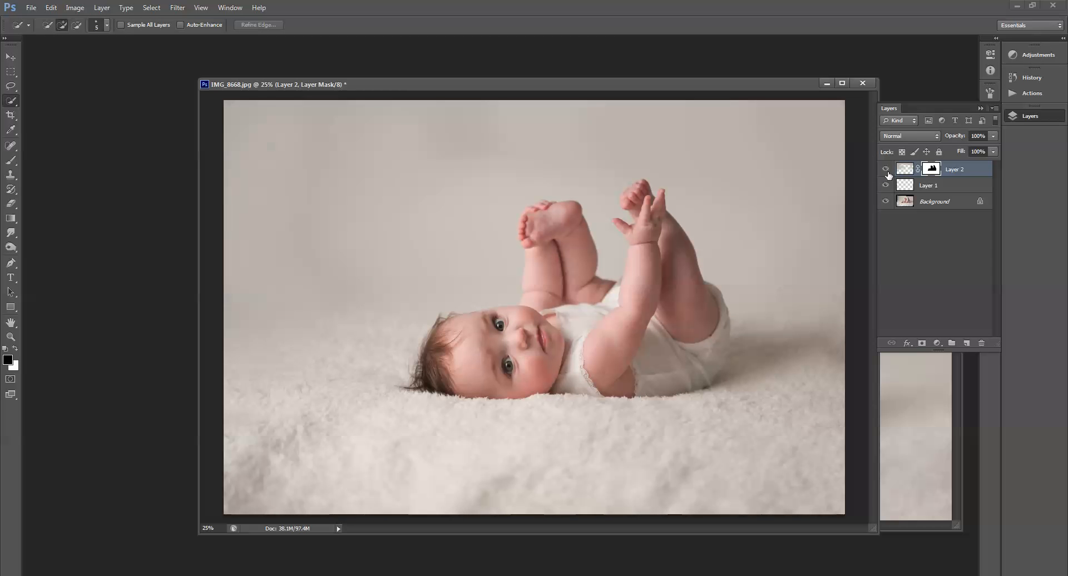
{"action": "left_click", "coordinate": [886, 170]}
{"action": "left_click", "coordinate": [886, 171]}
Step: Switch to the Brush, reduce it to 200 px, and paint black on the mask along the baby's hip edge
{"action": "key", "text": "b"}
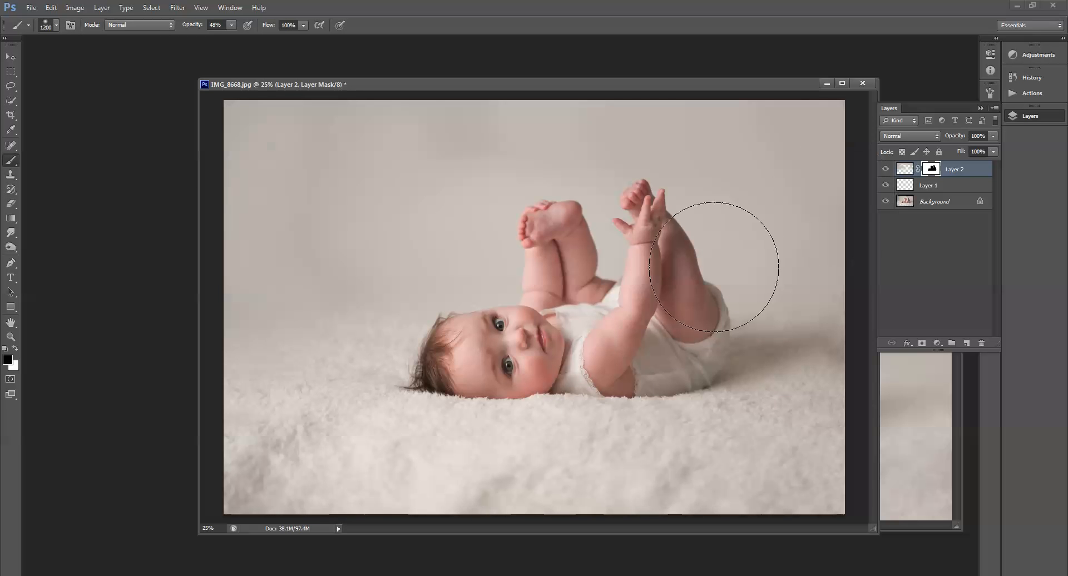
{"action": "key", "text": "bracketleft"}
{"action": "key", "text": "bracketleft"}
{"action": "key", "text": "bracketleft"}
{"action": "key", "text": "bracketleft"}
{"action": "key", "text": "bracketleft"}
{"action": "key", "text": "bracketleft"}
{"action": "key", "text": "bracketleft"}
{"action": "key", "text": "bracketleft"}
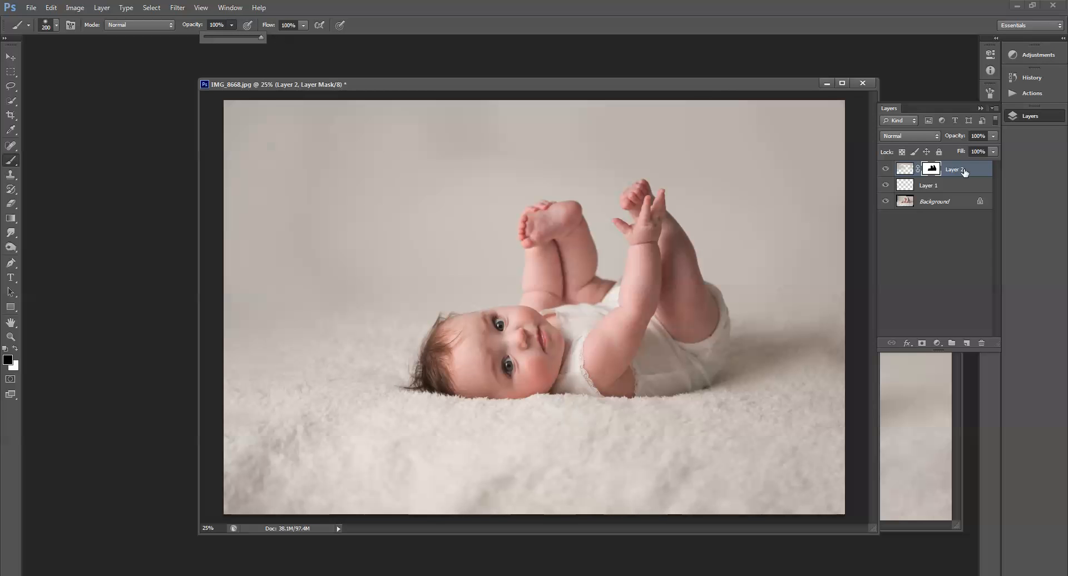
{"action": "left_click", "coordinate": [721, 315]}
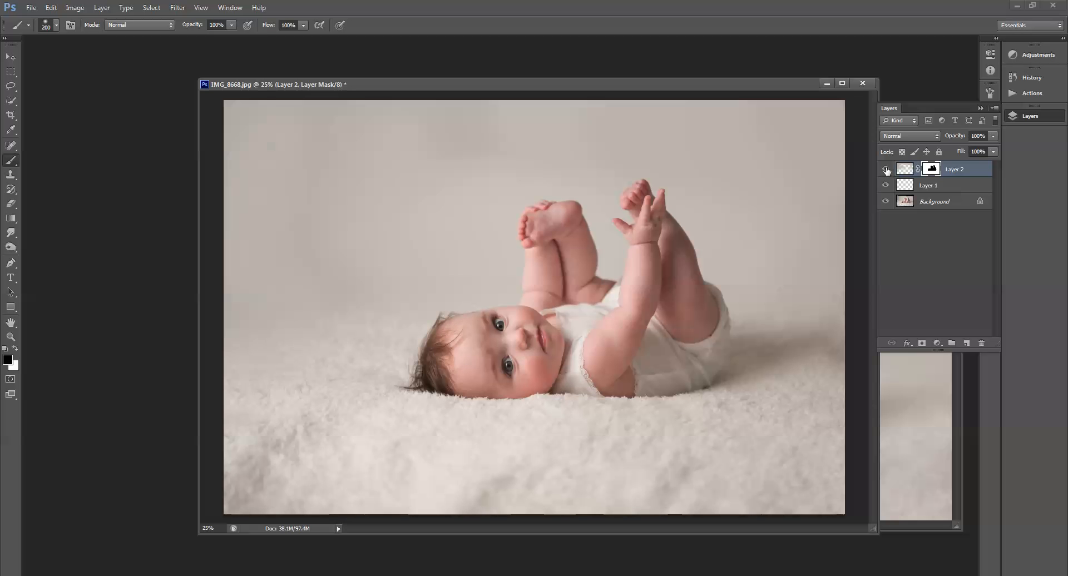
Step: Toggle Layer 2's visibility to compare the result, then flatten the image
{"action": "left_click", "coordinate": [887, 169]}
{"action": "left_click", "coordinate": [887, 169]}
{"action": "left_click", "coordinate": [887, 170]}
{"action": "left_click", "coordinate": [887, 170]}
{"action": "left_click", "coordinate": [887, 170]}
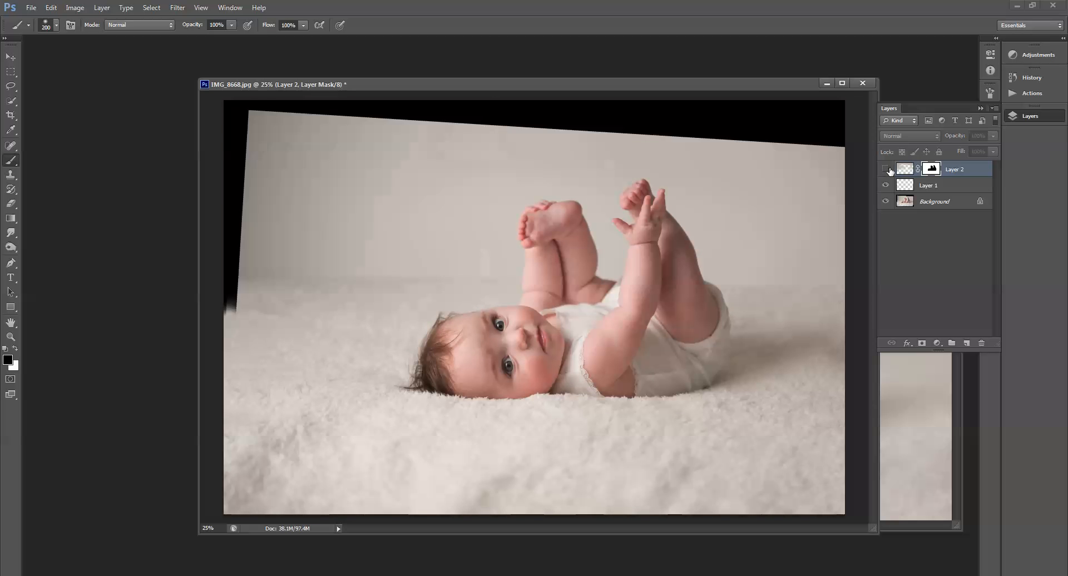
{"action": "left_click", "coordinate": [887, 170]}
{"action": "left_click", "coordinate": [995, 108]}
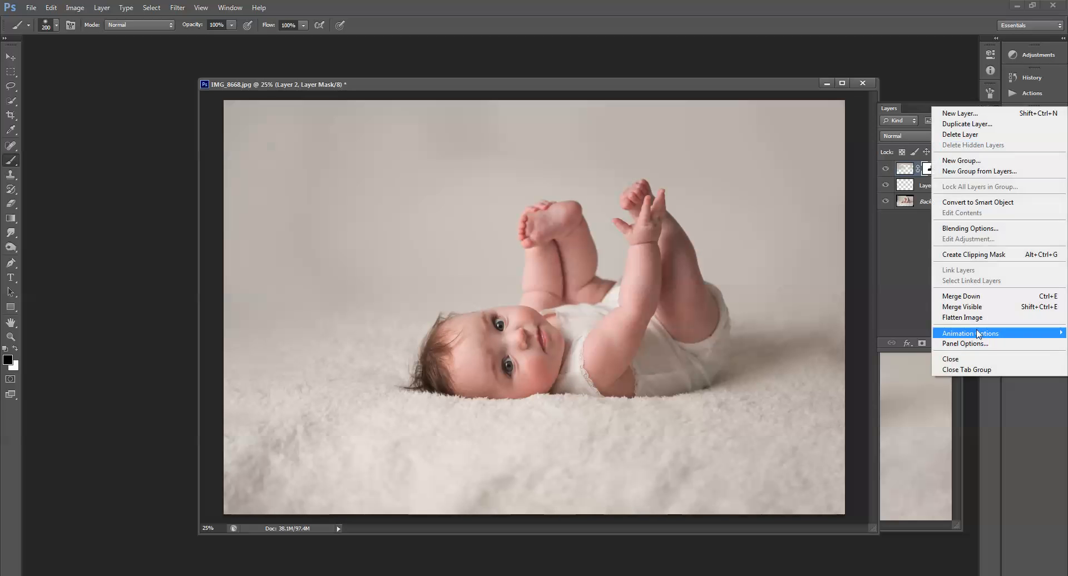
{"action": "left_click", "coordinate": [963, 318]}
Step: Close the IMG_8668 copy document without saving and enlarge the remaining document window
{"action": "left_click", "coordinate": [11, 337]}
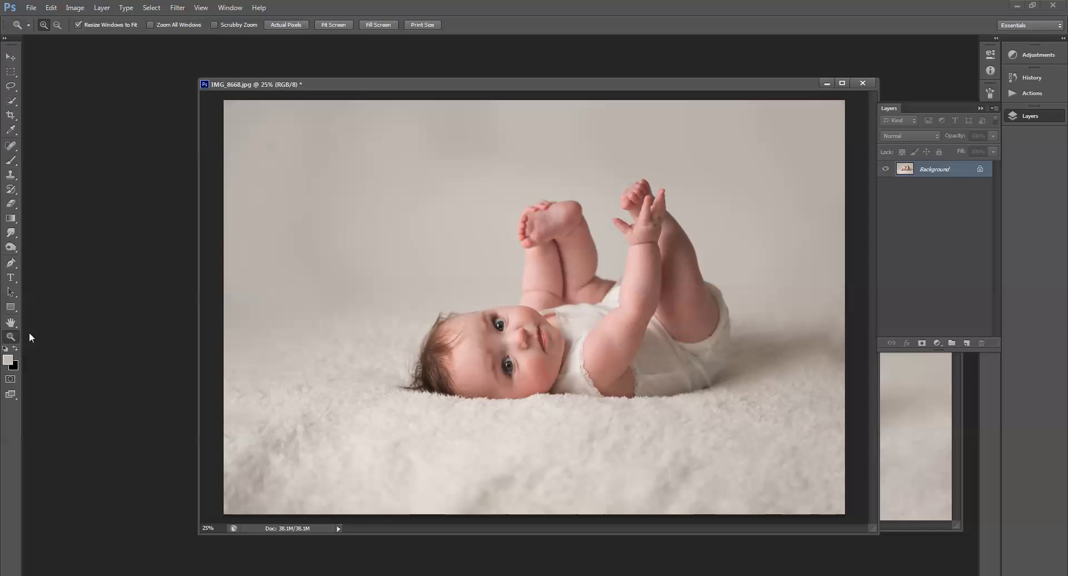
{"action": "left_click", "coordinate": [561, 156], "text": "alt"}
{"action": "left_click_drag", "start_coordinate": [509, 86], "coordinate": [597, 111]}
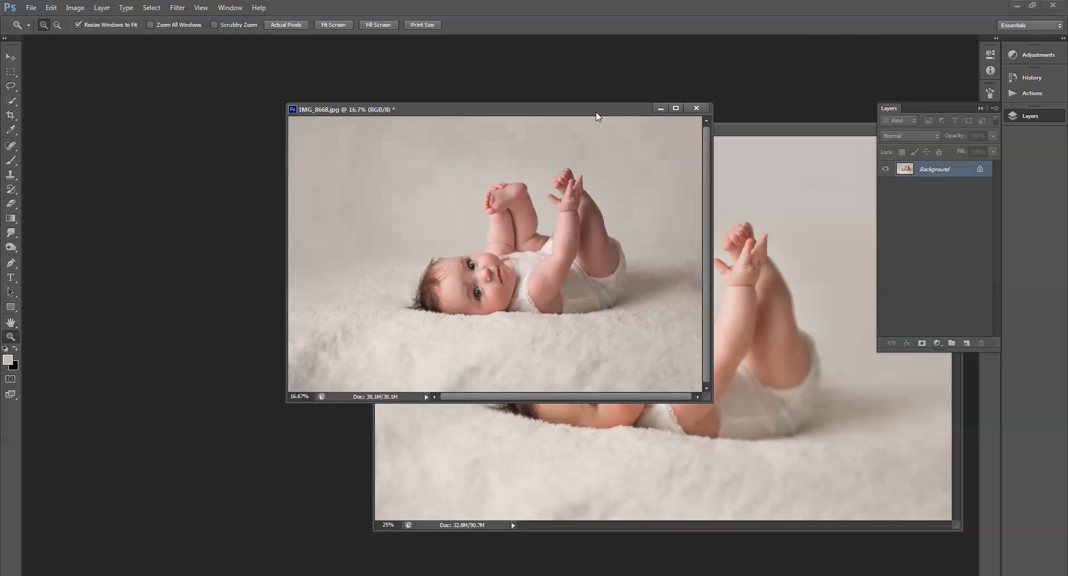
{"action": "left_click_drag", "start_coordinate": [850, 129], "coordinate": [716, 158]}
{"action": "left_click", "coordinate": [812, 156]}
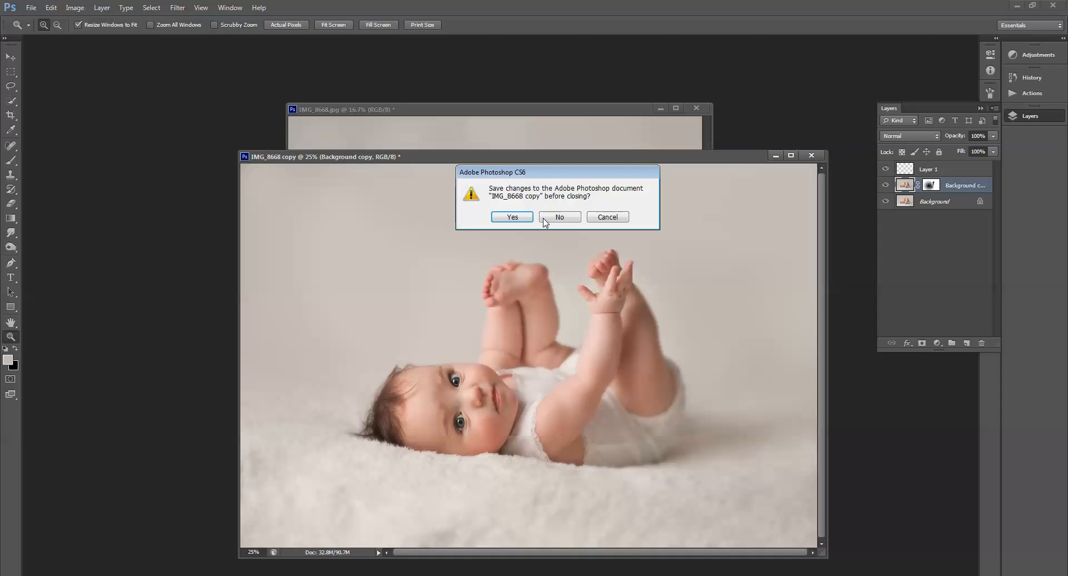
{"action": "left_click", "coordinate": [545, 219]}
{"action": "left_click", "coordinate": [981, 109]}
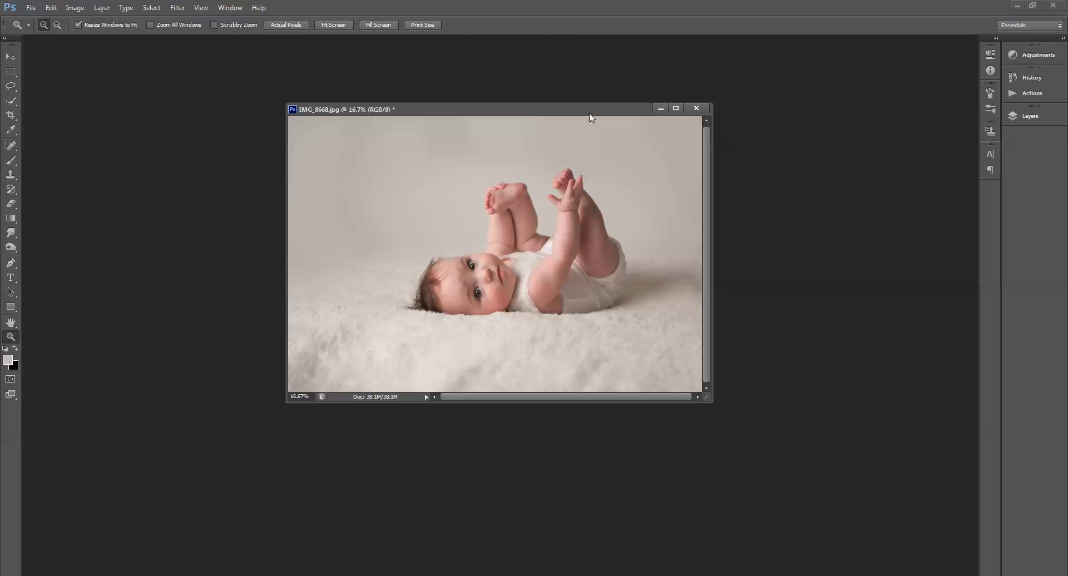
{"action": "left_click_drag", "start_coordinate": [708, 396], "coordinate": [773, 446]}
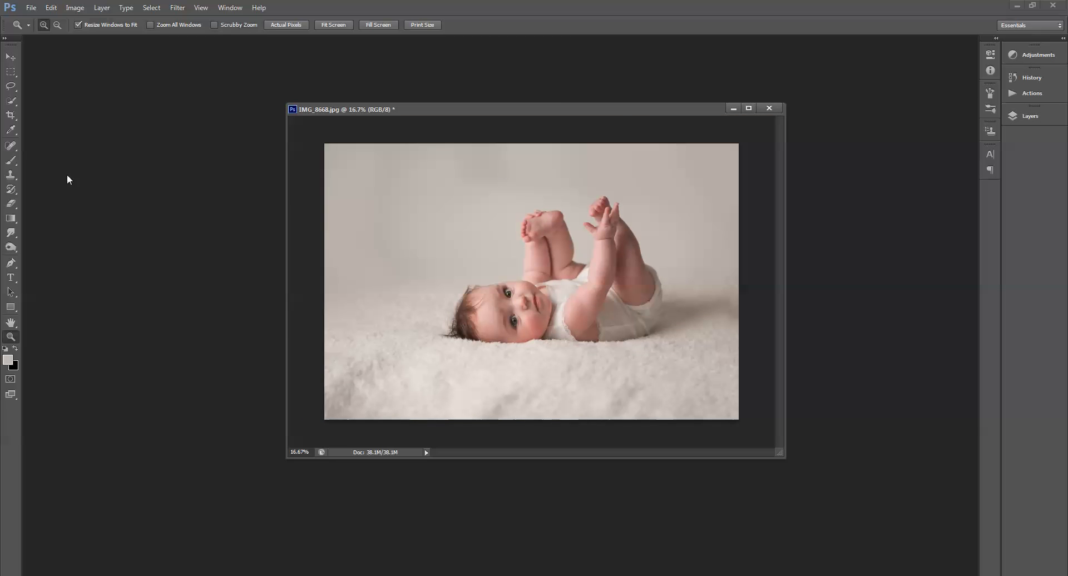
Step: On a new layer, paint the backdrop colour with a large brush at 49% opacity over the wall and floor edges
{"action": "left_click", "coordinate": [11, 160]}
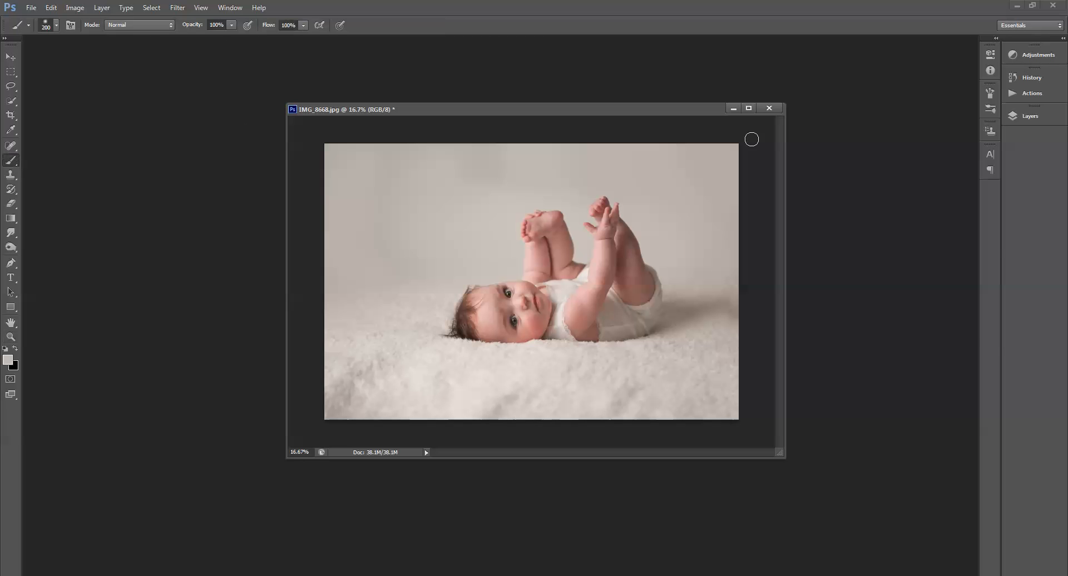
{"action": "left_click", "coordinate": [1030, 116]}
{"action": "left_click", "coordinate": [966, 344]}
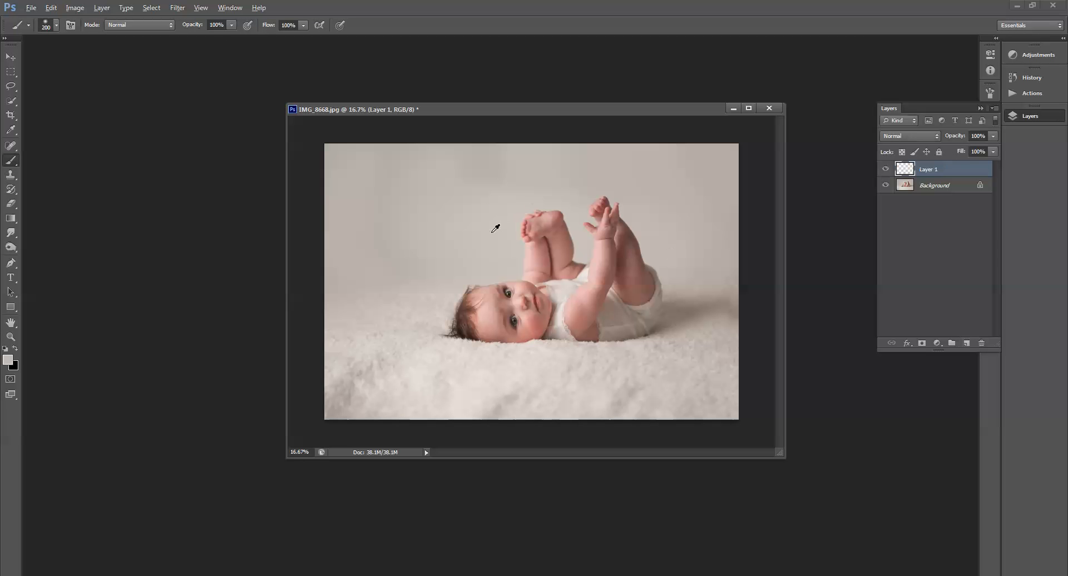
{"action": "key", "text": "bracketright"}
{"action": "key", "text": "bracketright"}
{"action": "key", "text": "bracketright"}
{"action": "key", "text": "bracketright"}
{"action": "key", "text": "bracketright"}
{"action": "key", "text": "bracketright"}
{"action": "key", "text": "bracketright"}
{"action": "key", "text": "bracketright"}
{"action": "key", "text": "bracketright"}
{"action": "key", "text": "bracketright"}
{"action": "key", "text": "bracketright"}
{"action": "left_click", "coordinate": [232, 25]}
{"action": "left_click_drag", "start_coordinate": [215, 38], "coordinate": [203, 38]}
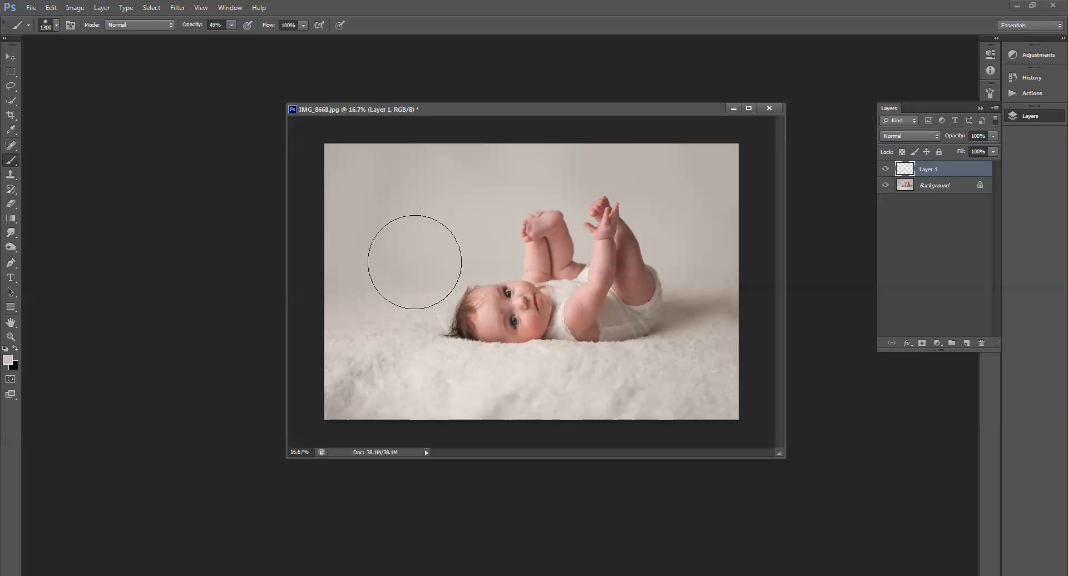
{"action": "mouse_move", "coordinate": [414, 262]}
{"action": "left_mouse_down"}
{"action": "mouse_move", "coordinate": [436, 249]}
{"action": "mouse_move", "coordinate": [566, 286]}
{"action": "mouse_move", "coordinate": [735, 258]}
{"action": "mouse_move", "coordinate": [630, 332]}
{"action": "left_mouse_up"}
{"action": "left_click", "coordinate": [417, 391], "text": "alt"}
{"action": "left_click_drag", "start_coordinate": [365, 383], "coordinate": [334, 402]}
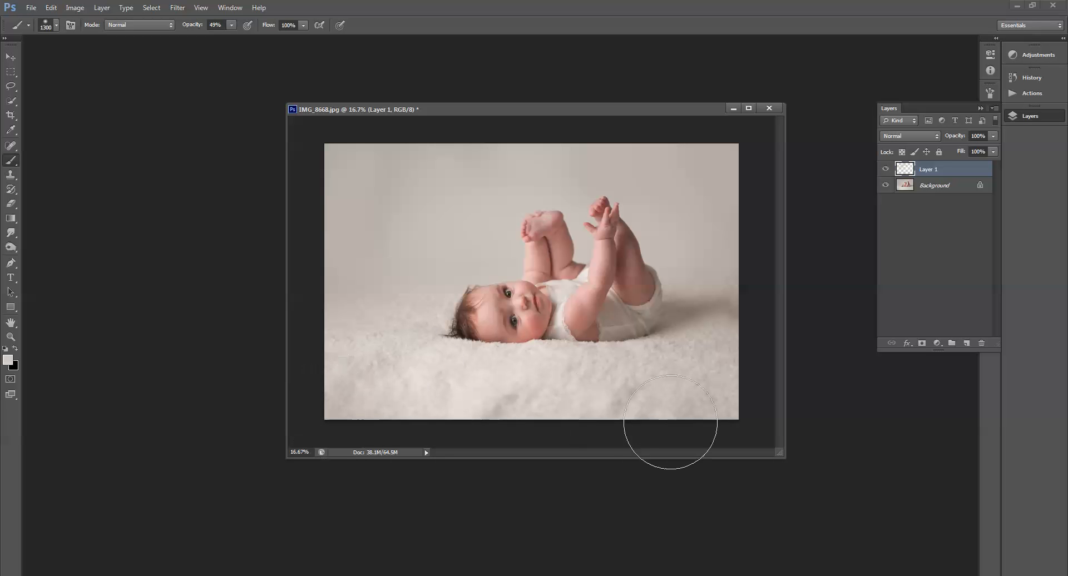
{"action": "left_click", "coordinate": [443, 390], "text": "alt"}
{"action": "mouse_move", "coordinate": [460, 401]}
{"action": "left_mouse_down"}
{"action": "mouse_move", "coordinate": [481, 413]}
{"action": "mouse_move", "coordinate": [627, 416]}
{"action": "left_mouse_up"}
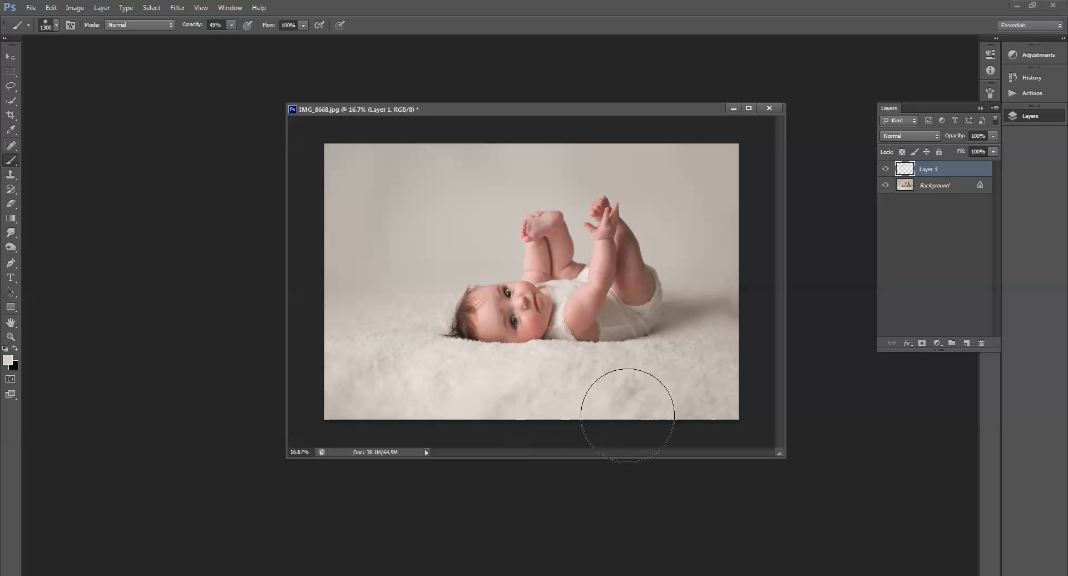
Step: Lower the brush opacity to 19% and softly paint over the floor, the right side and the upper left backdrop
{"action": "left_click", "coordinate": [231, 25]}
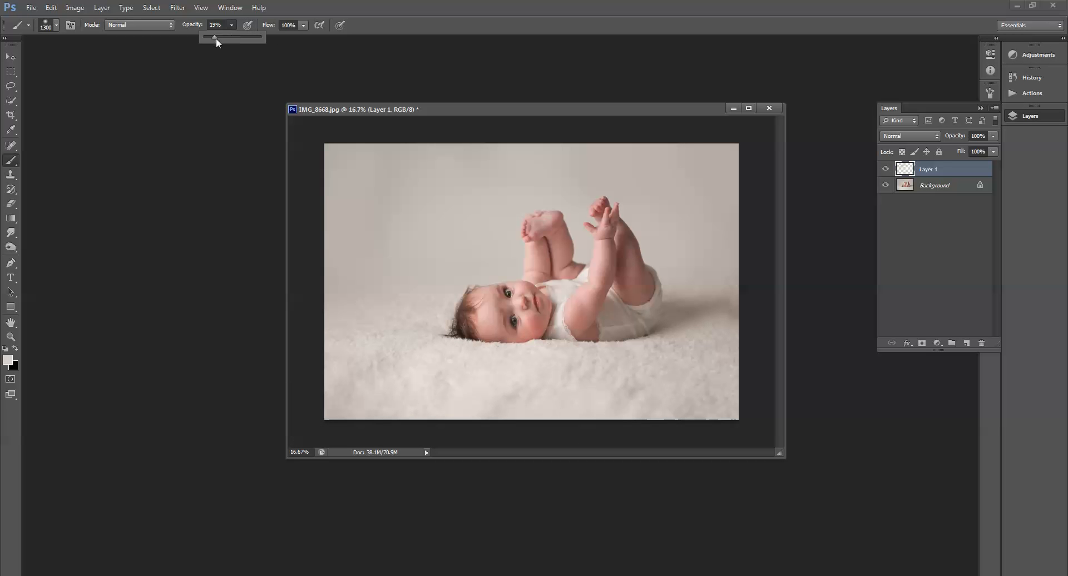
{"action": "left_click", "coordinate": [711, 350]}
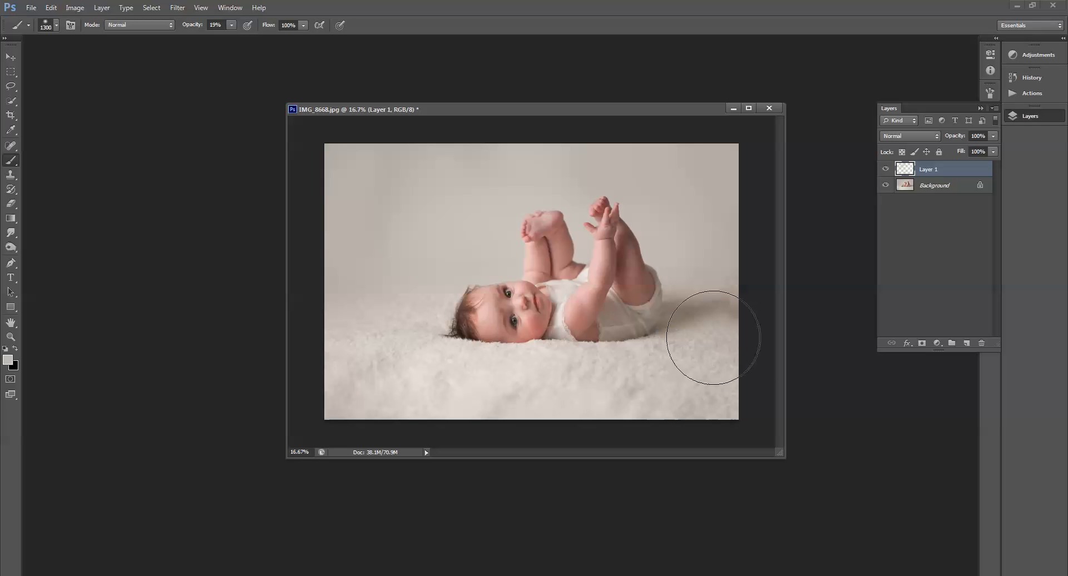
{"action": "mouse_move", "coordinate": [713, 337]}
{"action": "left_mouse_down"}
{"action": "mouse_move", "coordinate": [717, 306]}
{"action": "mouse_move", "coordinate": [727, 333]}
{"action": "mouse_move", "coordinate": [752, 350]}
{"action": "left_mouse_up"}
{"action": "left_click", "coordinate": [434, 377], "text": "alt"}
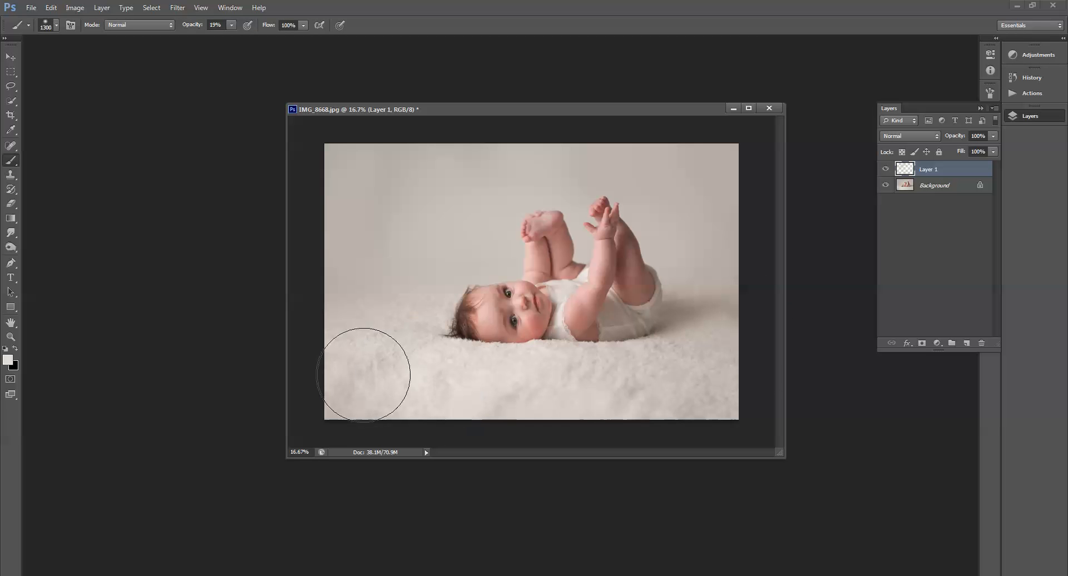
{"action": "mouse_move", "coordinate": [363, 375]}
{"action": "left_mouse_down"}
{"action": "mouse_move", "coordinate": [339, 405]}
{"action": "mouse_move", "coordinate": [418, 426]}
{"action": "mouse_move", "coordinate": [673, 359]}
{"action": "left_mouse_up"}
{"action": "left_click", "coordinate": [380, 322], "text": "alt"}
{"action": "left_click_drag", "start_coordinate": [364, 316], "coordinate": [348, 294]}
{"action": "left_click", "coordinate": [386, 243], "text": "alt"}
{"action": "mouse_move", "coordinate": [420, 183]}
{"action": "left_mouse_down"}
{"action": "mouse_move", "coordinate": [408, 198]}
{"action": "mouse_move", "coordinate": [458, 216]}
{"action": "left_mouse_up"}
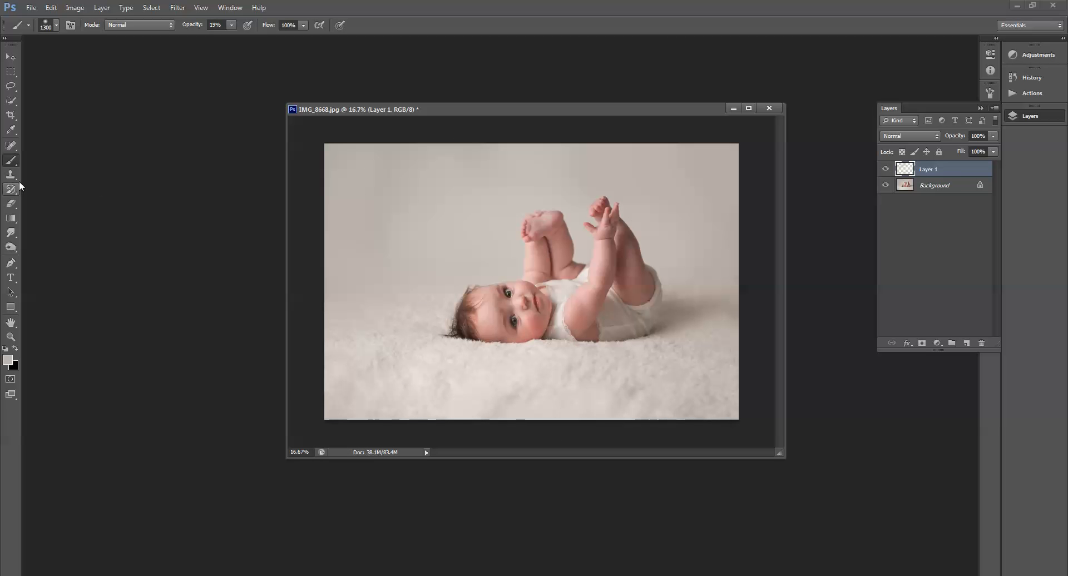
Step: Pick the Eraser tool and enlarge it to 300 px
{"action": "left_click", "coordinate": [10, 203]}
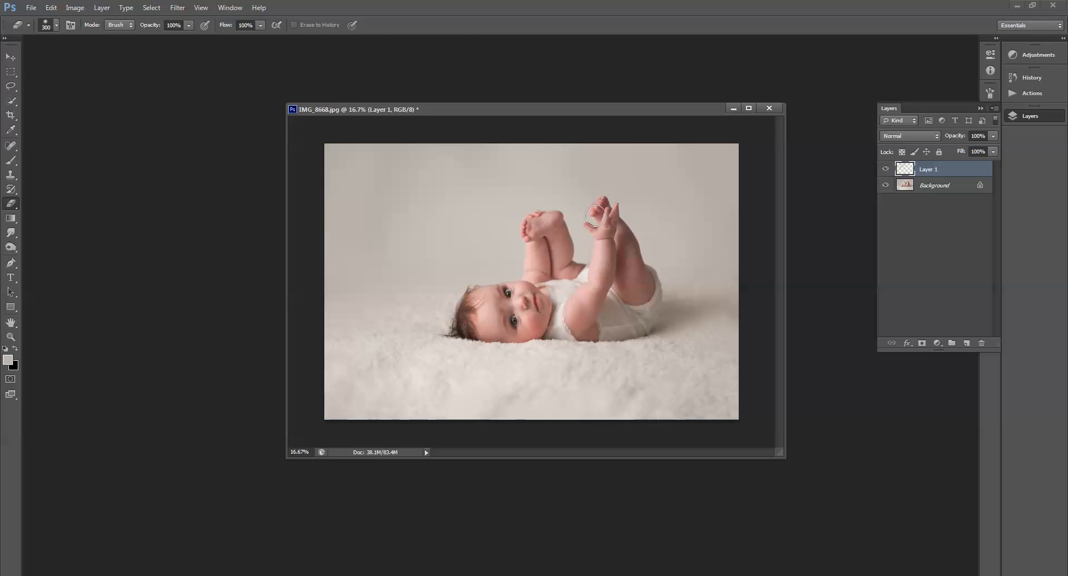
{"action": "key", "text": "bracketright"}
{"action": "key", "text": "bracketright"}
{"action": "key", "text": "bracketright"}
{"action": "key", "text": "bracketright"}
{"action": "key", "text": "bracketright"}
Step: Toggle Layer 1's visibility to compare the painting, then flatten the image
{"action": "left_click", "coordinate": [885, 169]}
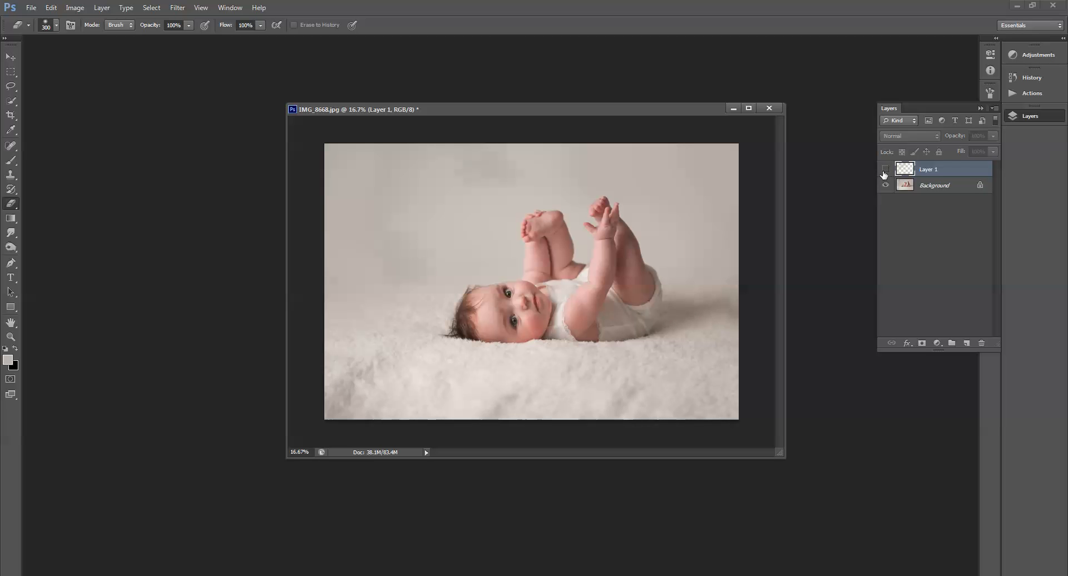
{"action": "left_click", "coordinate": [885, 170]}
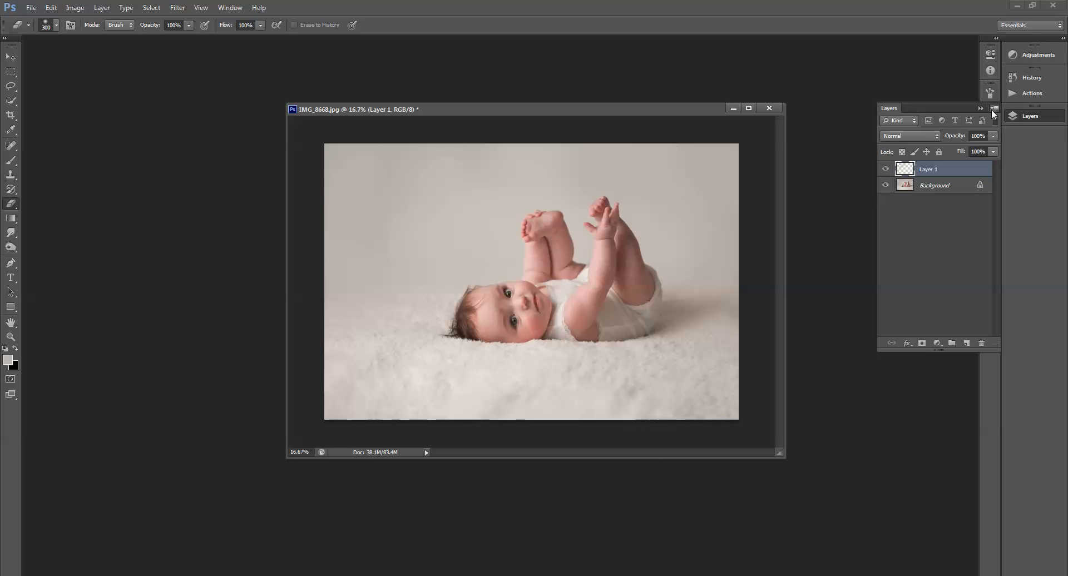
{"action": "left_click", "coordinate": [994, 109]}
{"action": "left_click", "coordinate": [974, 322]}
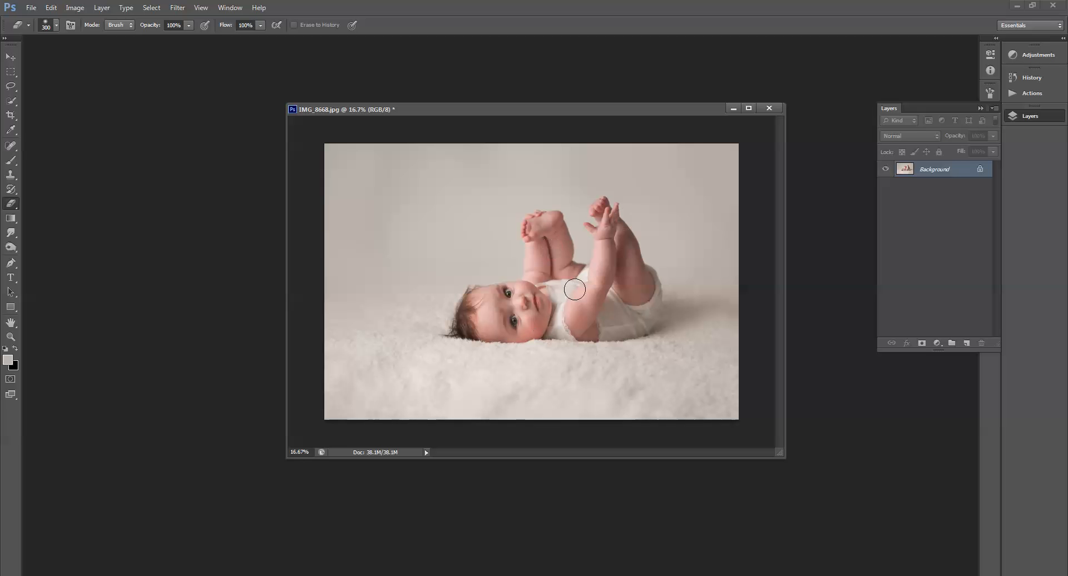
Step: Zoom in on the baby and open the Actions panel to scroll through the saved editing actions
{"action": "left_click", "coordinate": [10, 336]}
{"action": "left_click_drag", "start_coordinate": [675, 352], "coordinate": [444, 191]}
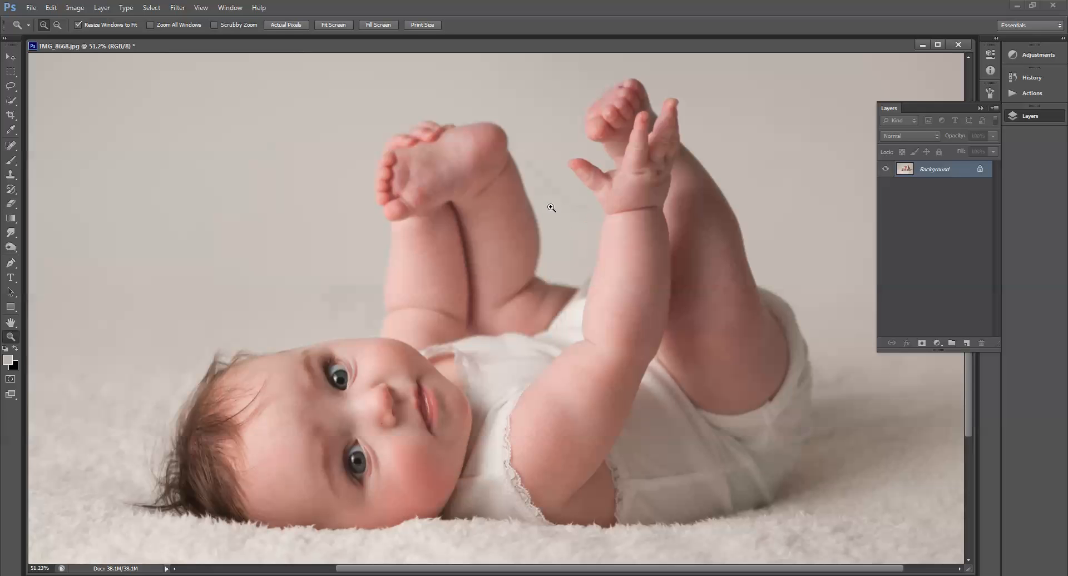
{"action": "left_click", "coordinate": [1030, 96]}
{"action": "left_click_drag", "start_coordinate": [998, 203], "coordinate": [997, 175]}
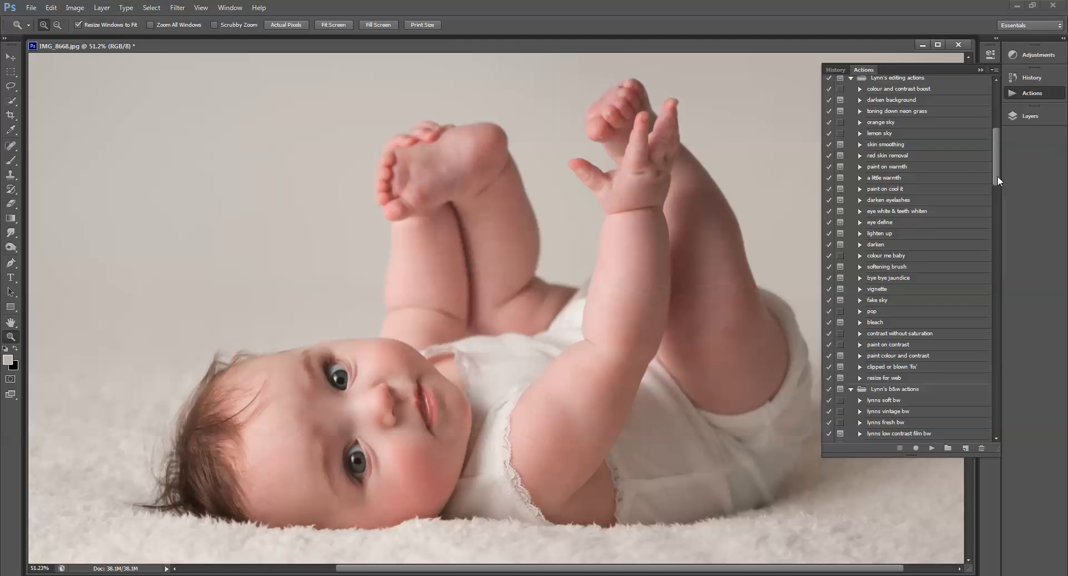
Step: Run the skin smoothing action from the editing actions set
{"action": "left_click", "coordinate": [883, 145]}
{"action": "left_click", "coordinate": [931, 448]}
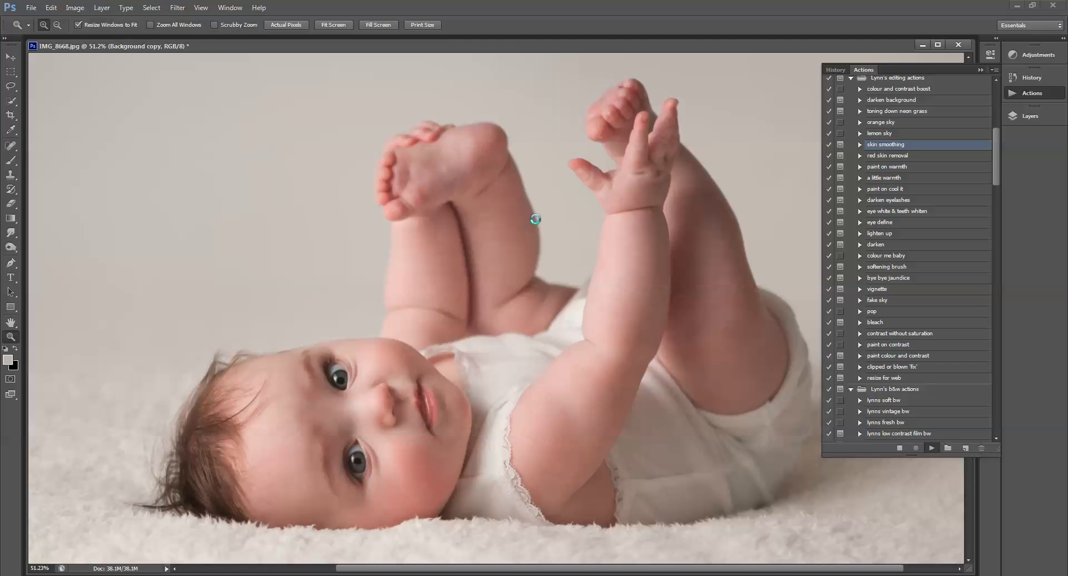
{"action": "left_click", "coordinate": [545, 288]}
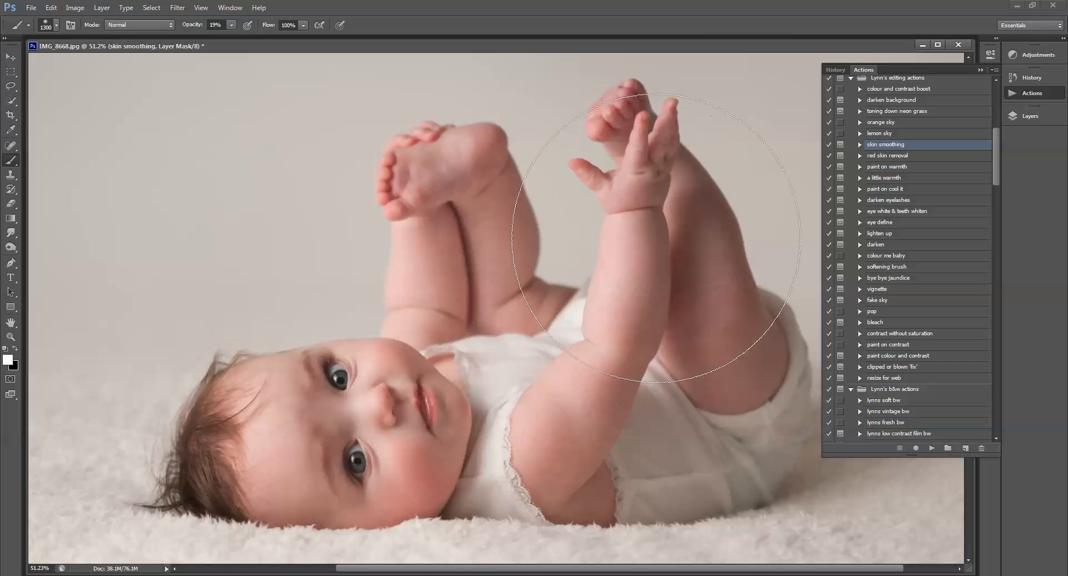
Step: Shrink the brush to 150 px, raise its opacity to 100%, and paint skin smoothing over the legs and arms
{"action": "key", "text": "bracketleft"}
{"action": "key", "text": "bracketleft"}
{"action": "key", "text": "bracketleft"}
{"action": "key", "text": "bracketleft"}
{"action": "key", "text": "bracketleft"}
{"action": "key", "text": "bracketleft"}
{"action": "key", "text": "bracketleft"}
{"action": "key", "text": "bracketleft"}
{"action": "key", "text": "bracketleft"}
{"action": "key", "text": "bracketleft"}
{"action": "key", "text": "bracketleft"}
{"action": "key", "text": "bracketleft"}
{"action": "key", "text": "bracketleft"}
{"action": "key", "text": "bracketleft"}
{"action": "left_click", "coordinate": [230, 25]}
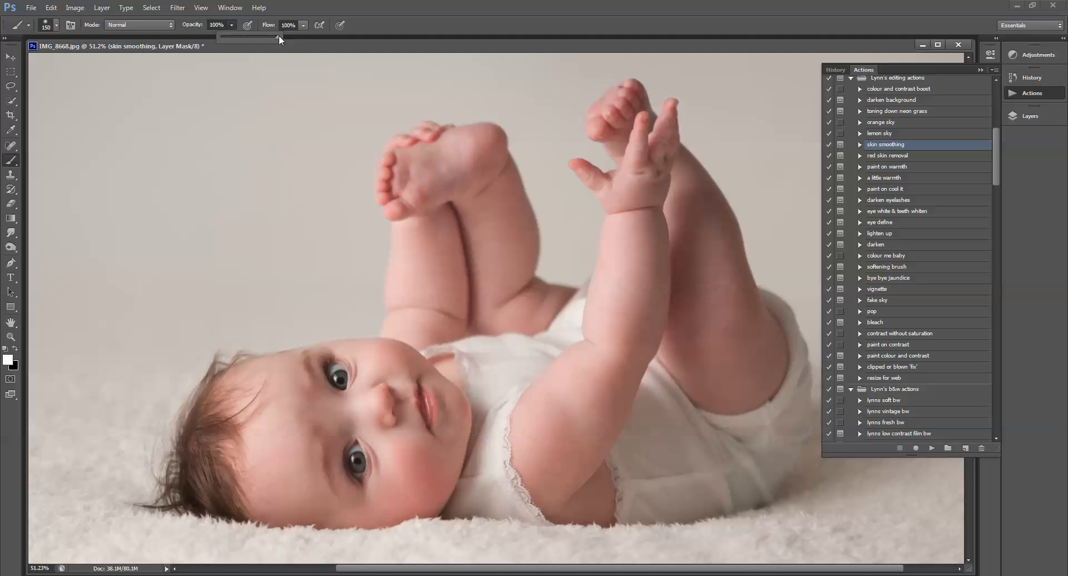
{"action": "left_click_drag", "start_coordinate": [657, 268], "coordinate": [642, 264]}
{"action": "mouse_move", "coordinate": [562, 429]}
{"action": "left_mouse_down"}
{"action": "mouse_move", "coordinate": [549, 460]}
{"action": "mouse_move", "coordinate": [558, 492]}
{"action": "left_mouse_up"}
{"action": "mouse_move", "coordinate": [710, 257]}
{"action": "left_mouse_down"}
{"action": "mouse_move", "coordinate": [704, 348]}
{"action": "mouse_move", "coordinate": [692, 331]}
{"action": "mouse_move", "coordinate": [699, 368]}
{"action": "mouse_move", "coordinate": [748, 369]}
{"action": "mouse_move", "coordinate": [698, 235]}
{"action": "mouse_move", "coordinate": [705, 297]}
{"action": "mouse_move", "coordinate": [701, 198]}
{"action": "mouse_move", "coordinate": [728, 321]}
{"action": "mouse_move", "coordinate": [718, 350]}
{"action": "mouse_move", "coordinate": [688, 228]}
{"action": "mouse_move", "coordinate": [692, 342]}
{"action": "mouse_move", "coordinate": [640, 238]}
{"action": "left_mouse_up"}
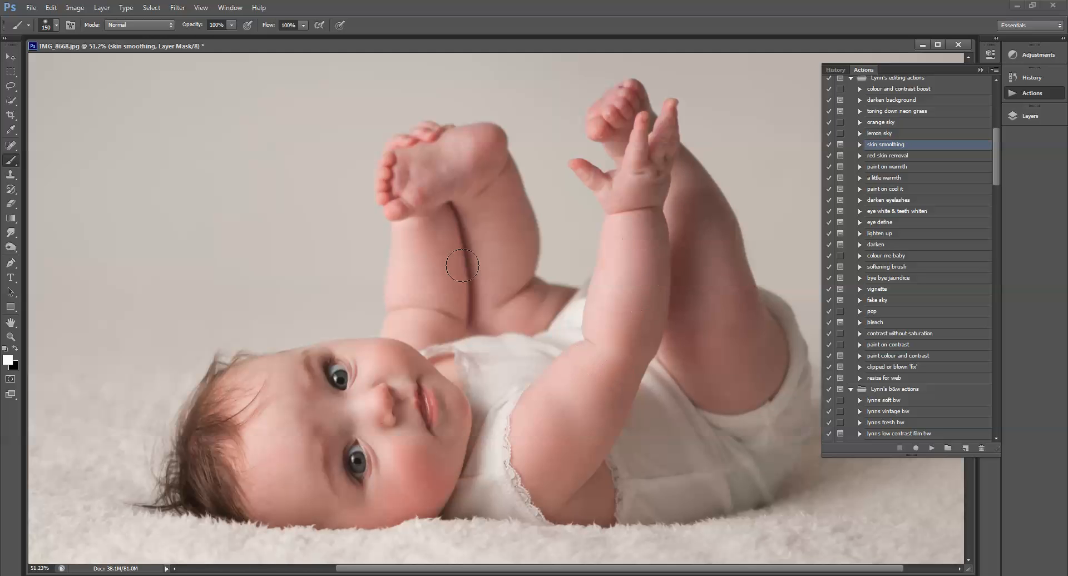
{"action": "mouse_move", "coordinate": [450, 271]}
{"action": "left_mouse_down"}
{"action": "mouse_move", "coordinate": [424, 279]}
{"action": "mouse_move", "coordinate": [524, 235]}
{"action": "left_mouse_up"}
{"action": "mouse_move", "coordinate": [410, 475]}
{"action": "left_mouse_down"}
{"action": "mouse_move", "coordinate": [365, 413]}
{"action": "mouse_move", "coordinate": [387, 391]}
{"action": "mouse_move", "coordinate": [385, 365]}
{"action": "mouse_move", "coordinate": [409, 356]}
{"action": "left_mouse_up"}
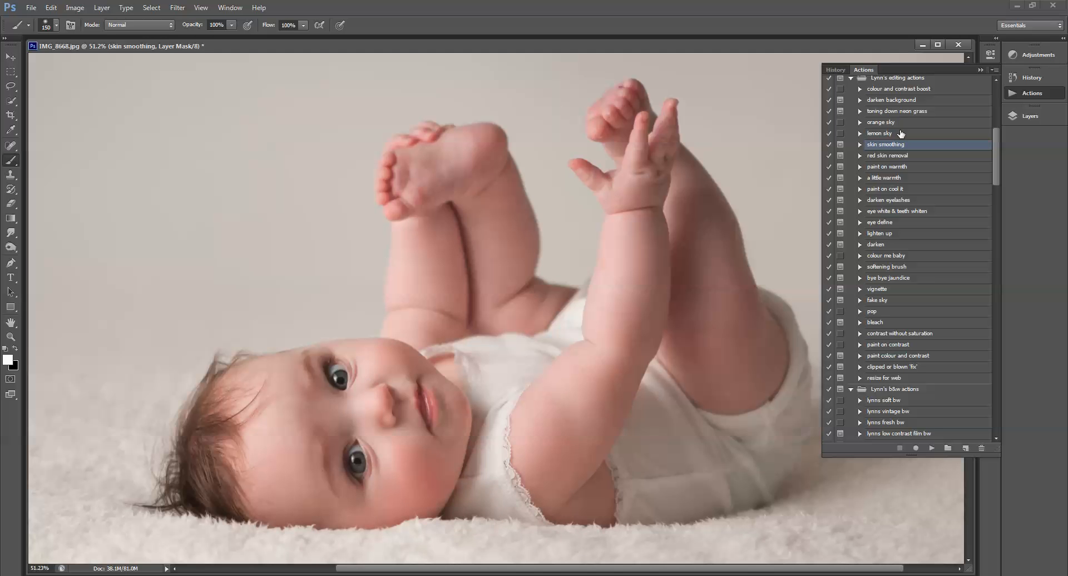
Step: Pick the Spot Healing Brush in Content-Aware mode and select the Background layer
{"action": "left_click", "coordinate": [17, 148]}
{"action": "left_click", "coordinate": [54, 145]}
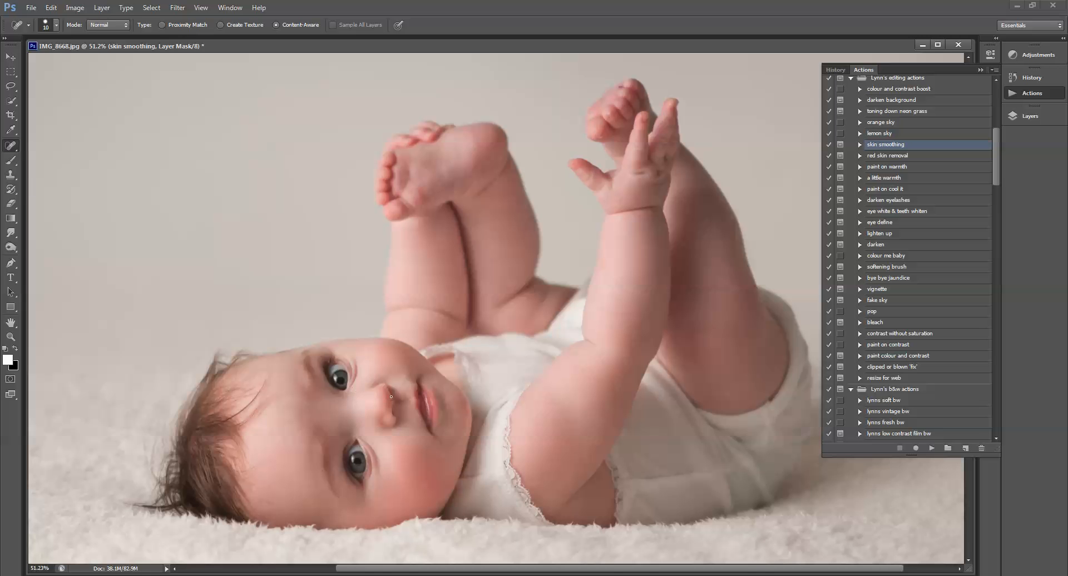
{"action": "left_click", "coordinate": [1029, 115]}
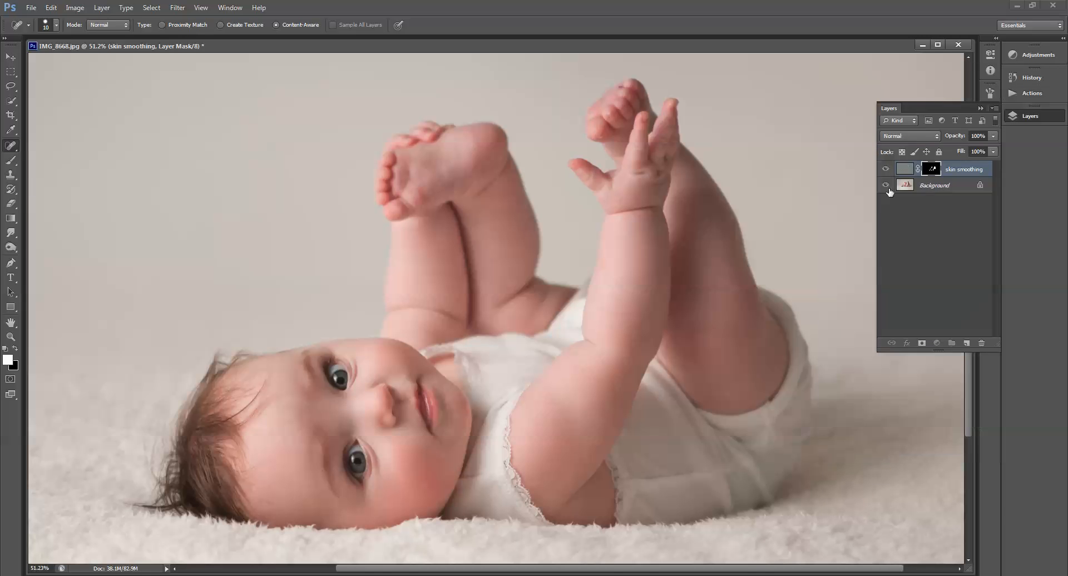
{"action": "left_click", "coordinate": [904, 185]}
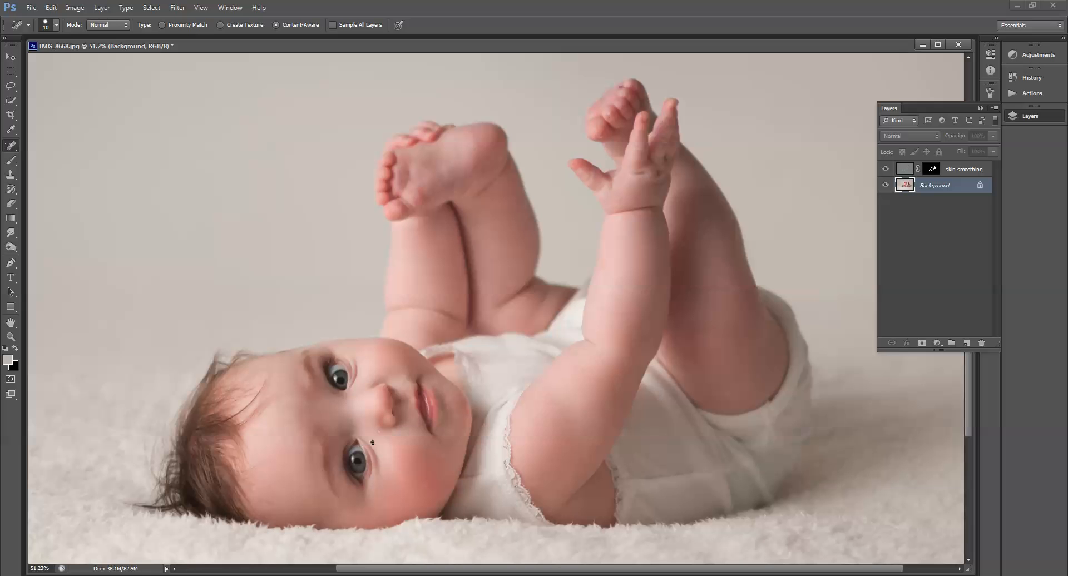
Step: Run the eye define action on the Background layer
{"action": "left_click", "coordinate": [1030, 94]}
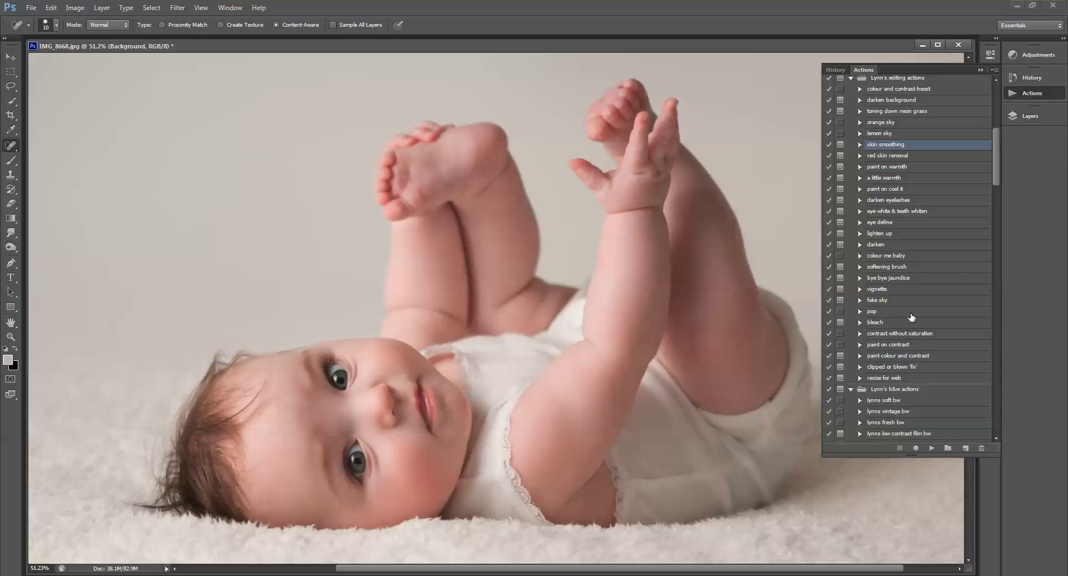
{"action": "left_click", "coordinate": [890, 225]}
{"action": "left_click", "coordinate": [931, 449]}
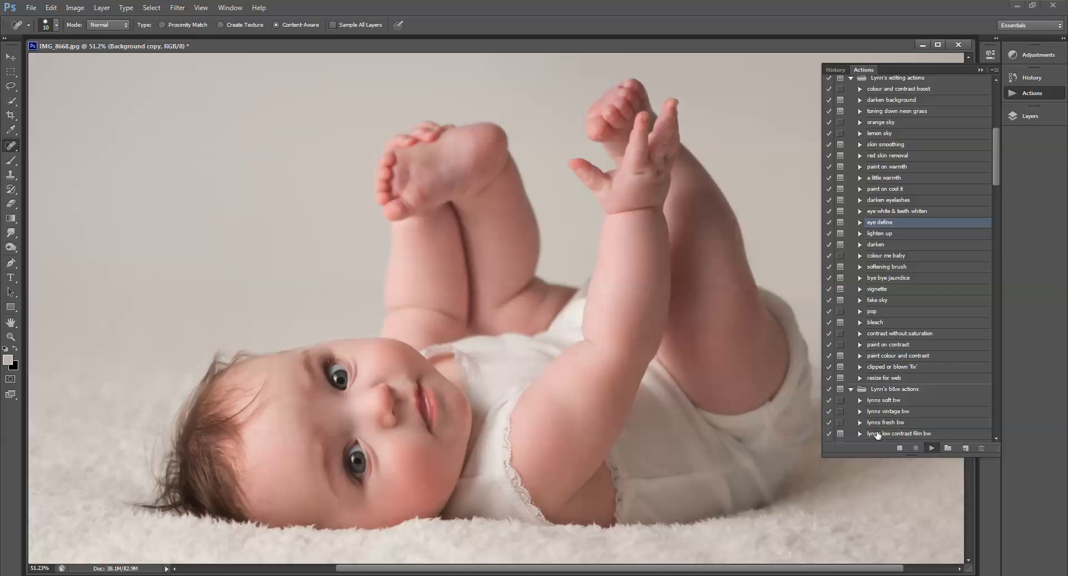
{"action": "left_click", "coordinate": [529, 218]}
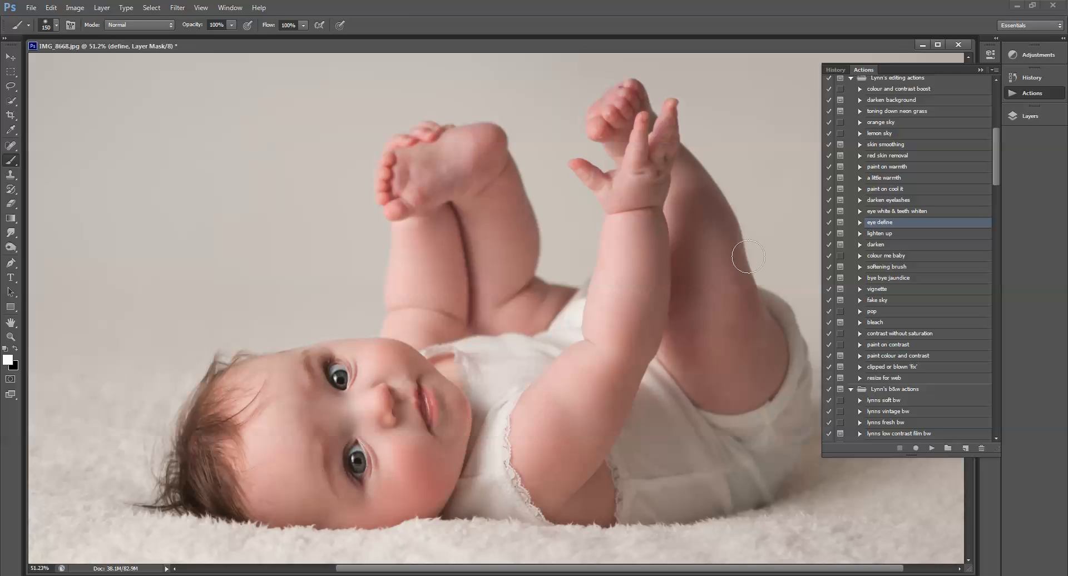
Step: Run the lighten up action
{"action": "left_click", "coordinate": [892, 234]}
{"action": "left_click", "coordinate": [930, 448]}
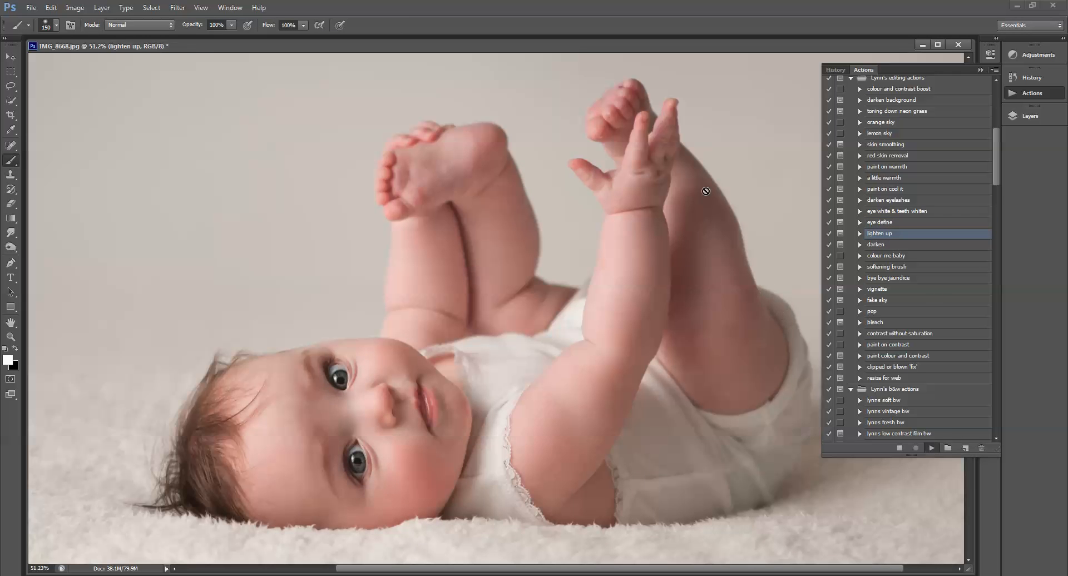
{"action": "left_click", "coordinate": [531, 220]}
Step: Enlarge the brush to about 400 px and paint the lighten up mask over the legs, feet and arm
{"action": "key", "text": "bracketright"}
{"action": "key", "text": "bracketright"}
{"action": "key", "text": "bracketright"}
{"action": "key", "text": "bracketright"}
{"action": "key", "text": "bracketright"}
{"action": "key", "text": "bracketright"}
{"action": "key", "text": "bracketright"}
{"action": "key", "text": "bracketright"}
{"action": "key", "text": "bracketright"}
{"action": "key", "text": "bracketright"}
{"action": "key", "text": "bracketright"}
{"action": "key", "text": "bracketright"}
{"action": "key", "text": "bracketright"}
{"action": "key", "text": "bracketright"}
{"action": "mouse_move", "coordinate": [740, 363]}
{"action": "left_mouse_down"}
{"action": "mouse_move", "coordinate": [725, 419]}
{"action": "mouse_move", "coordinate": [761, 446]}
{"action": "left_mouse_up"}
{"action": "key", "text": "bracketleft"}
{"action": "key", "text": "bracketleft"}
{"action": "left_click_drag", "start_coordinate": [473, 169], "coordinate": [503, 281]}
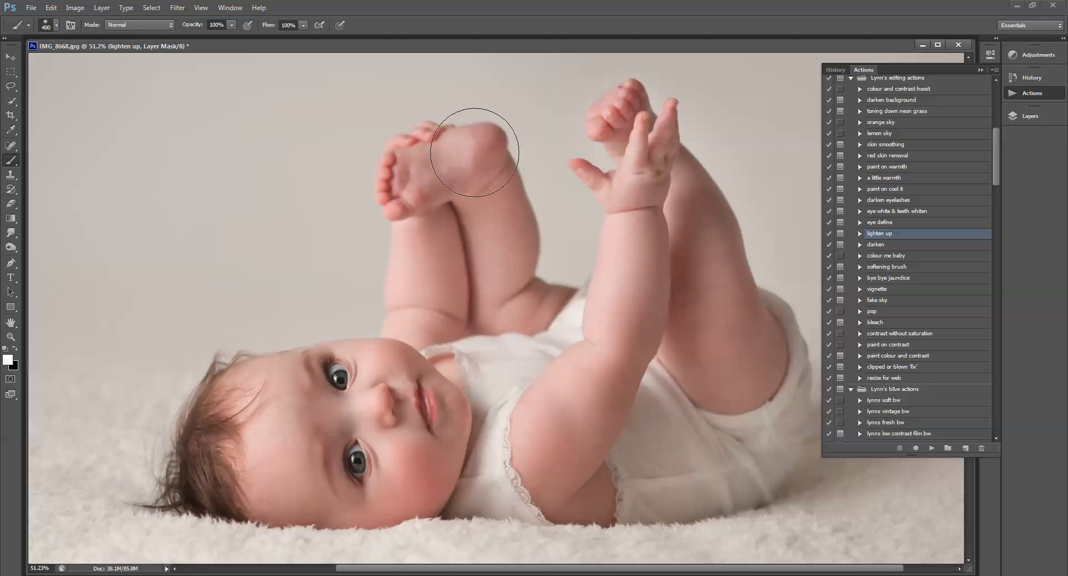
{"action": "left_click_drag", "start_coordinate": [486, 152], "coordinate": [435, 182]}
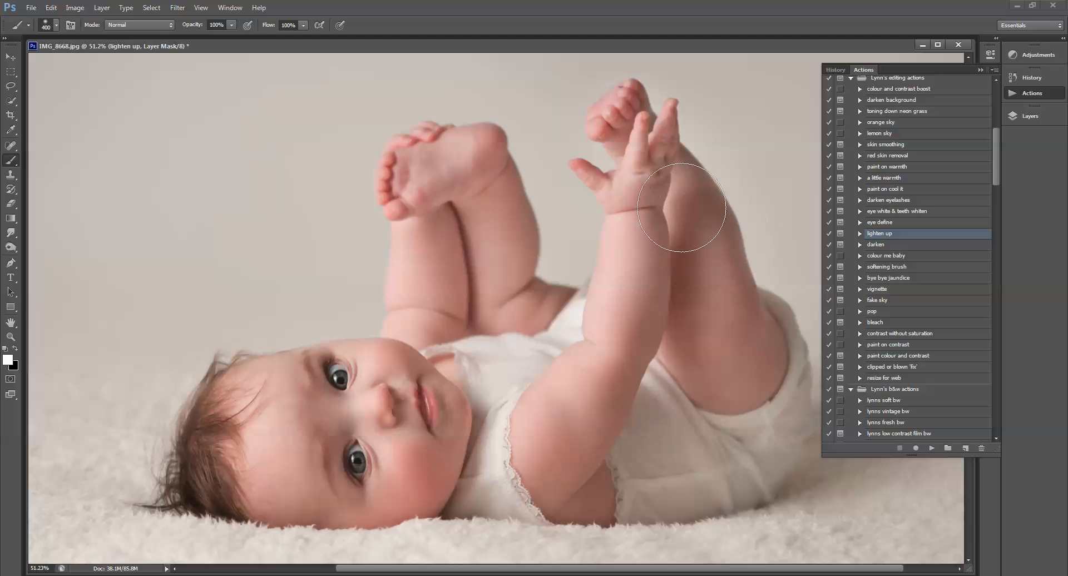
{"action": "mouse_move", "coordinate": [776, 368]}
{"action": "left_mouse_down"}
{"action": "mouse_move", "coordinate": [761, 444]}
{"action": "mouse_move", "coordinate": [708, 479]}
{"action": "mouse_move", "coordinate": [658, 422]}
{"action": "mouse_move", "coordinate": [652, 457]}
{"action": "left_mouse_up"}
Step: Reduce the brush to 175 px and paint the lighten up effect beside the baby's eye
{"action": "key", "text": "bracketleft"}
{"action": "key", "text": "bracketleft"}
{"action": "key", "text": "bracketleft"}
{"action": "key", "text": "bracketleft"}
{"action": "mouse_move", "coordinate": [337, 379]}
{"action": "left_mouse_down"}
{"action": "mouse_move", "coordinate": [319, 361]}
{"action": "mouse_move", "coordinate": [322, 400]}
{"action": "mouse_move", "coordinate": [359, 476]}
{"action": "mouse_move", "coordinate": [306, 402]}
{"action": "left_mouse_up"}
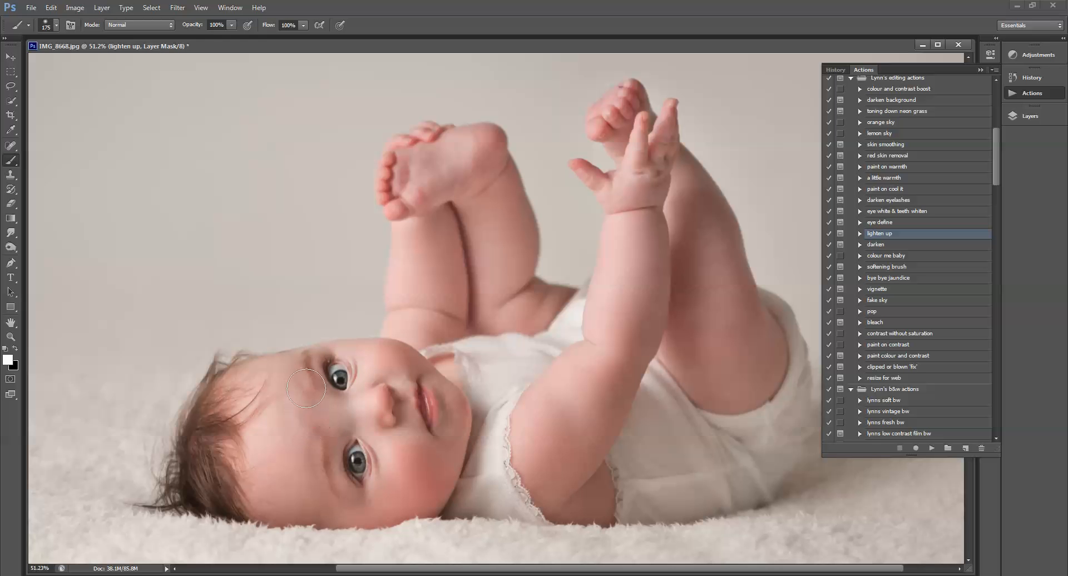
Step: Zoom out to 25%, select the Brush tool and enter Quick Mask mode
{"action": "left_click", "coordinate": [10, 336]}
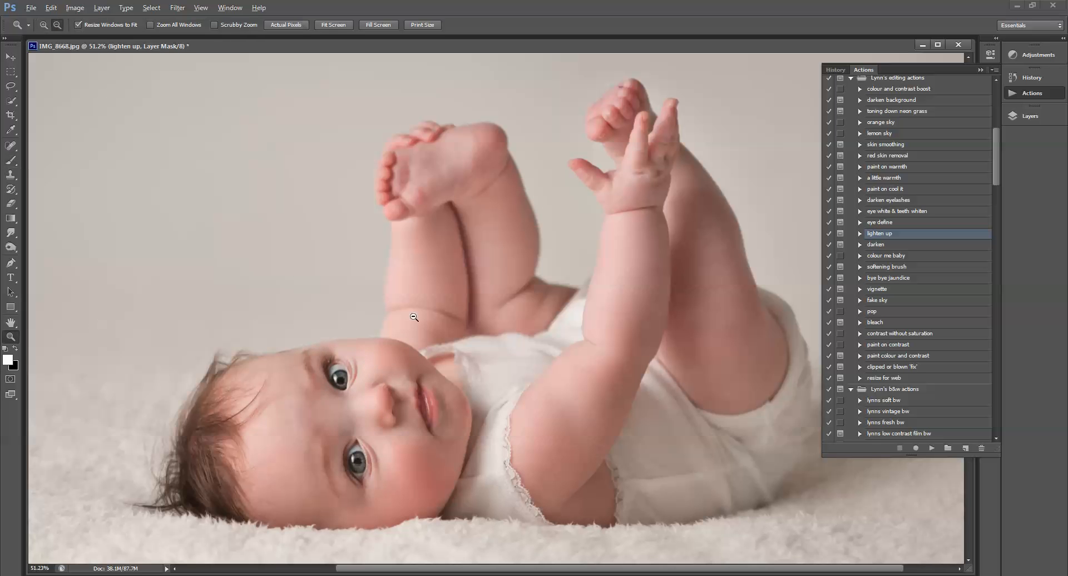
{"action": "left_click", "coordinate": [536, 307], "text": "alt"}
{"action": "left_click", "coordinate": [537, 306], "text": "alt"}
{"action": "left_click", "coordinate": [536, 307], "text": "alt"}
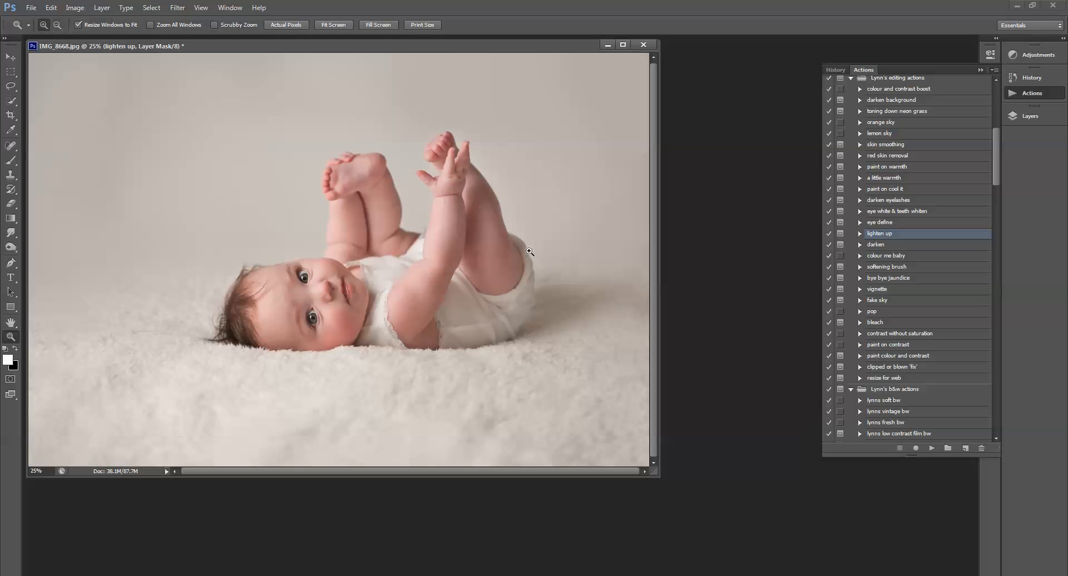
{"action": "left_click_drag", "start_coordinate": [447, 46], "coordinate": [541, 68]}
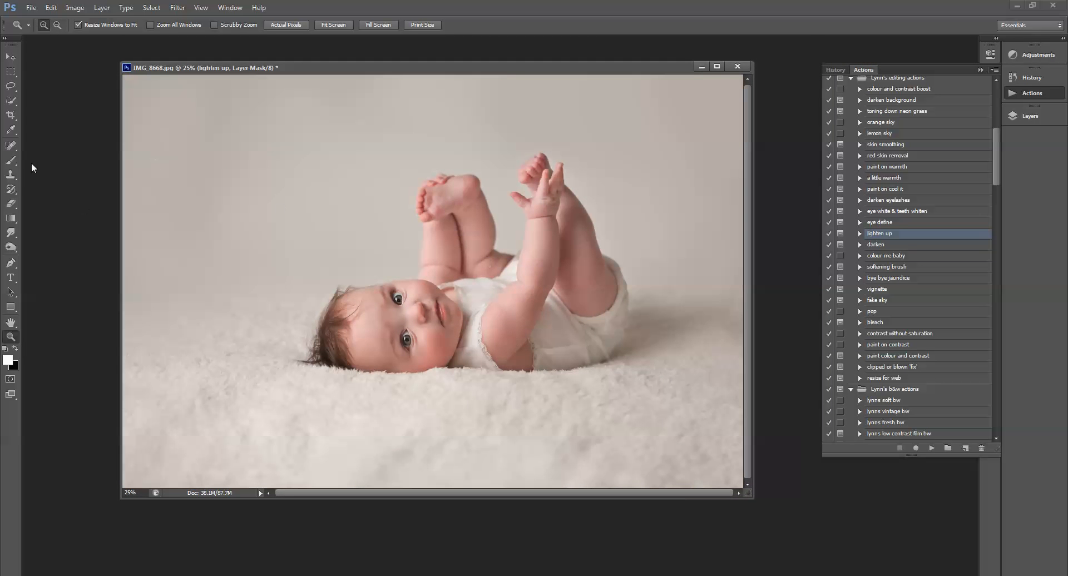
{"action": "left_click_drag", "start_coordinate": [11, 160], "coordinate": [34, 160]}
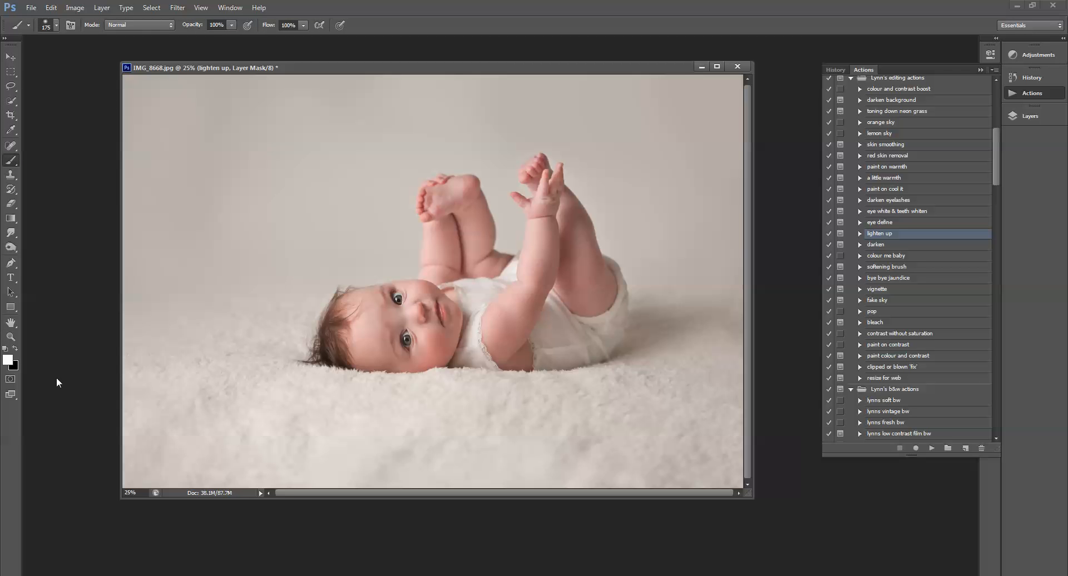
{"action": "left_click", "coordinate": [11, 380]}
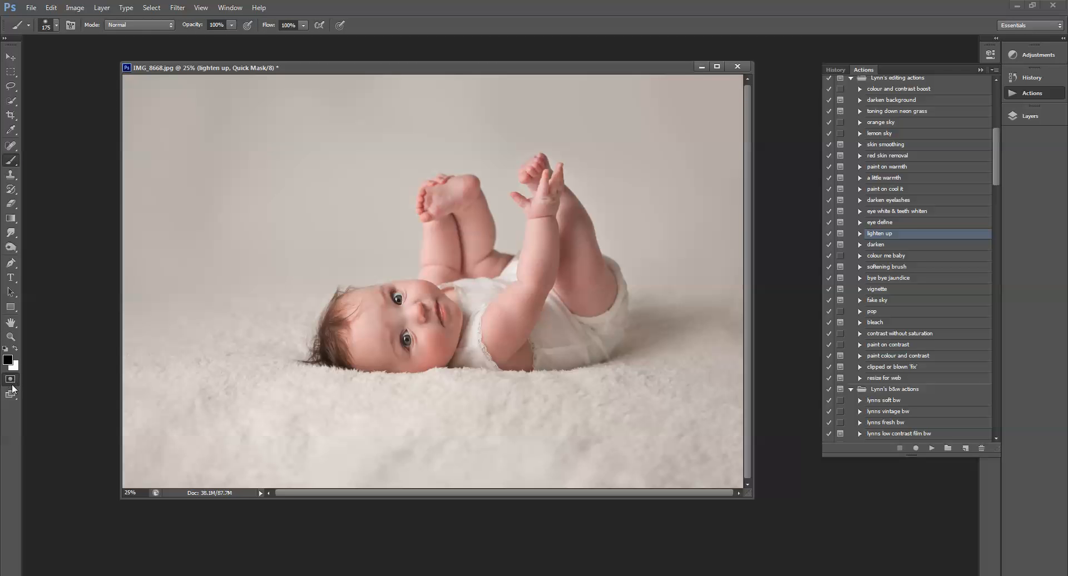
Step: Paint a quick mask over the baby's face, arms and legs, then exit Quick Mask to get a selection
{"action": "left_click", "coordinate": [1026, 116]}
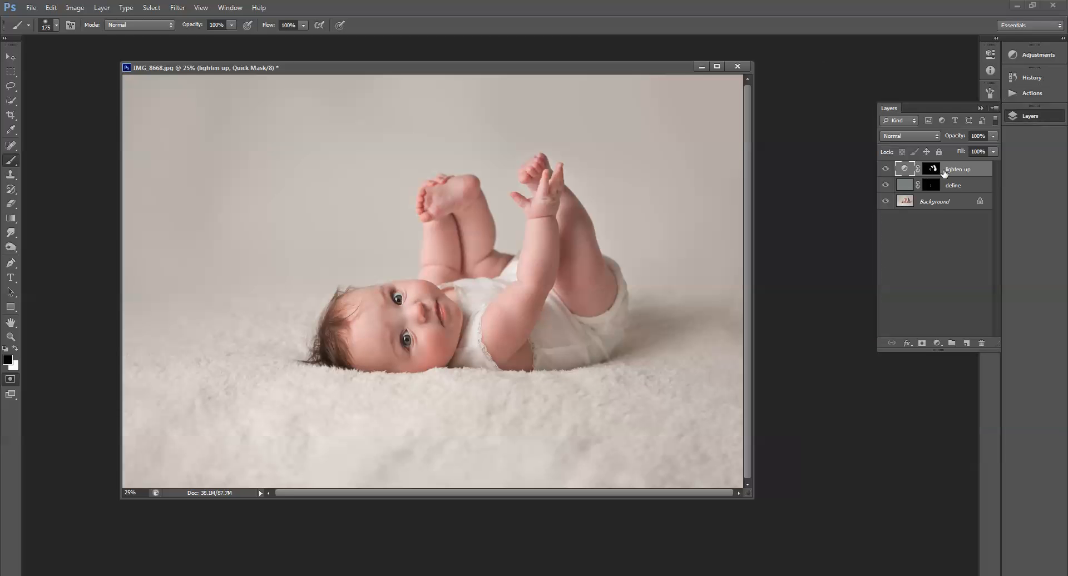
{"action": "mouse_move", "coordinate": [367, 324]}
{"action": "left_mouse_down"}
{"action": "mouse_move", "coordinate": [361, 303]}
{"action": "mouse_move", "coordinate": [360, 345]}
{"action": "mouse_move", "coordinate": [409, 359]}
{"action": "mouse_move", "coordinate": [428, 340]}
{"action": "mouse_move", "coordinate": [429, 358]}
{"action": "mouse_move", "coordinate": [449, 339]}
{"action": "mouse_move", "coordinate": [452, 316]}
{"action": "mouse_move", "coordinate": [421, 320]}
{"action": "mouse_move", "coordinate": [433, 331]}
{"action": "mouse_move", "coordinate": [409, 294]}
{"action": "mouse_move", "coordinate": [389, 292]}
{"action": "mouse_move", "coordinate": [435, 298]}
{"action": "left_mouse_up"}
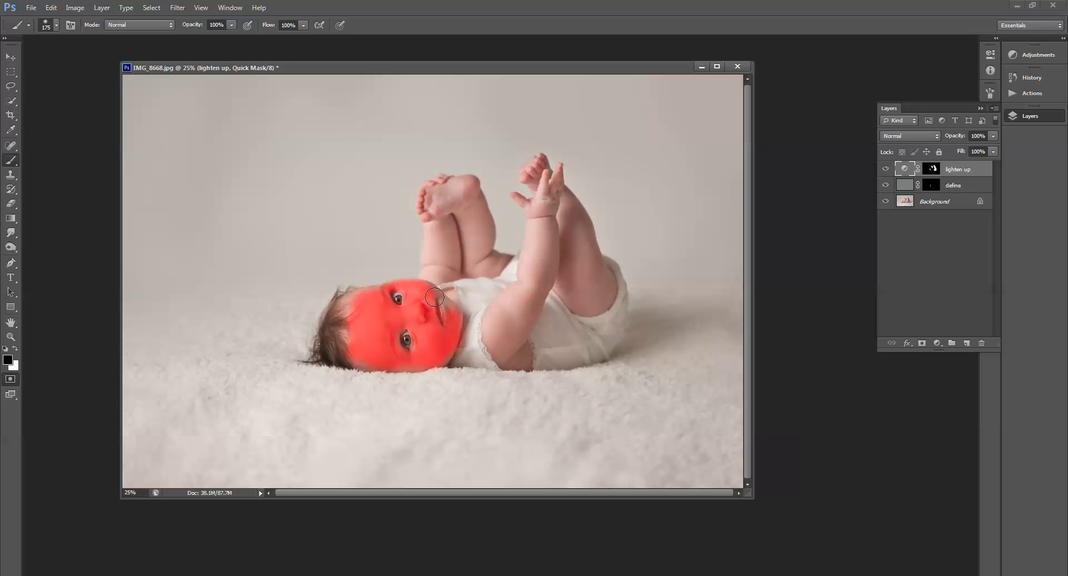
{"action": "mouse_move", "coordinate": [445, 230]}
{"action": "left_mouse_down"}
{"action": "mouse_move", "coordinate": [441, 183]}
{"action": "mouse_move", "coordinate": [431, 214]}
{"action": "mouse_move", "coordinate": [451, 270]}
{"action": "mouse_move", "coordinate": [489, 258]}
{"action": "mouse_move", "coordinate": [463, 236]}
{"action": "mouse_move", "coordinate": [476, 199]}
{"action": "mouse_move", "coordinate": [461, 188]}
{"action": "mouse_move", "coordinate": [473, 229]}
{"action": "left_mouse_up"}
{"action": "mouse_move", "coordinate": [548, 222]}
{"action": "left_mouse_down"}
{"action": "mouse_move", "coordinate": [531, 169]}
{"action": "mouse_move", "coordinate": [541, 216]}
{"action": "mouse_move", "coordinate": [523, 203]}
{"action": "mouse_move", "coordinate": [547, 199]}
{"action": "mouse_move", "coordinate": [582, 270]}
{"action": "mouse_move", "coordinate": [560, 271]}
{"action": "mouse_move", "coordinate": [593, 302]}
{"action": "mouse_move", "coordinate": [604, 293]}
{"action": "mouse_move", "coordinate": [590, 302]}
{"action": "mouse_move", "coordinate": [585, 230]}
{"action": "mouse_move", "coordinate": [590, 274]}
{"action": "mouse_move", "coordinate": [565, 184]}
{"action": "left_mouse_up"}
{"action": "mouse_move", "coordinate": [534, 286]}
{"action": "left_mouse_down"}
{"action": "mouse_move", "coordinate": [537, 230]}
{"action": "mouse_move", "coordinate": [503, 308]}
{"action": "mouse_move", "coordinate": [513, 334]}
{"action": "mouse_move", "coordinate": [505, 356]}
{"action": "mouse_move", "coordinate": [516, 357]}
{"action": "mouse_move", "coordinate": [503, 358]}
{"action": "mouse_move", "coordinate": [493, 323]}
{"action": "mouse_move", "coordinate": [510, 357]}
{"action": "left_mouse_up"}
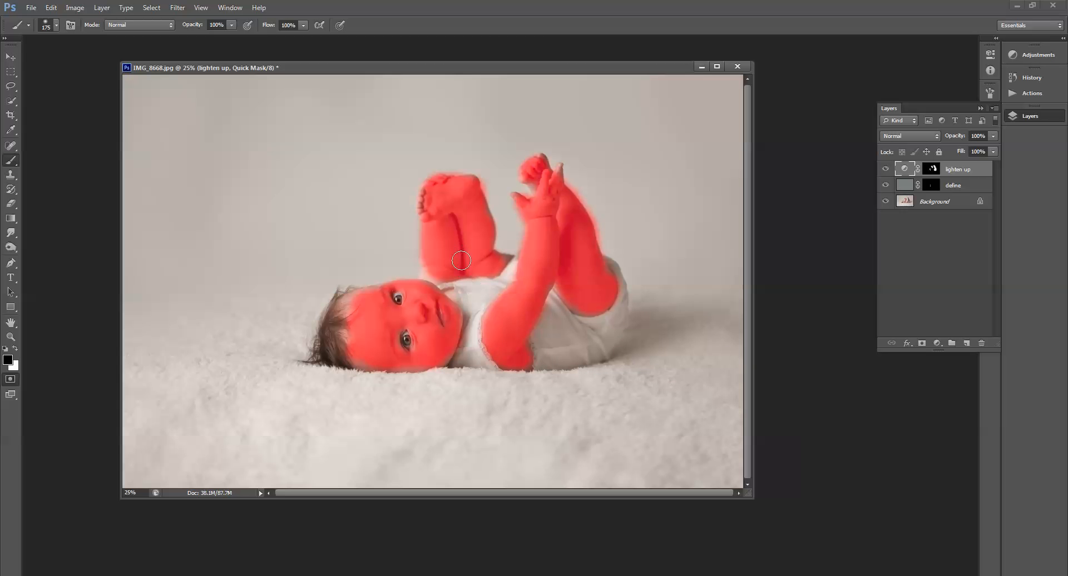
{"action": "mouse_move", "coordinate": [348, 302]}
{"action": "left_mouse_down"}
{"action": "mouse_move", "coordinate": [359, 340]}
{"action": "mouse_move", "coordinate": [342, 337]}
{"action": "left_mouse_up"}
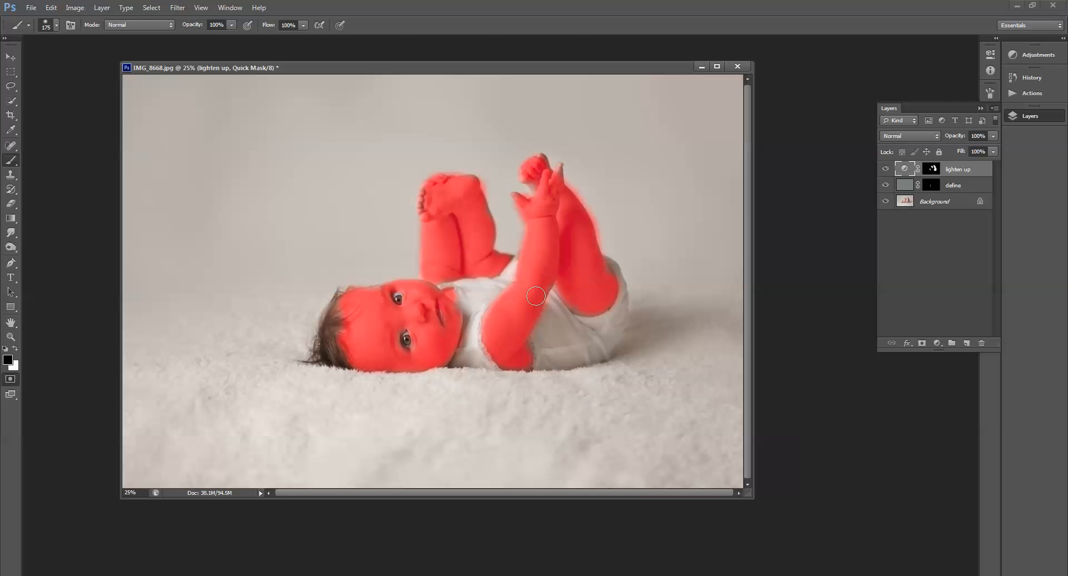
{"action": "left_click", "coordinate": [8, 380]}
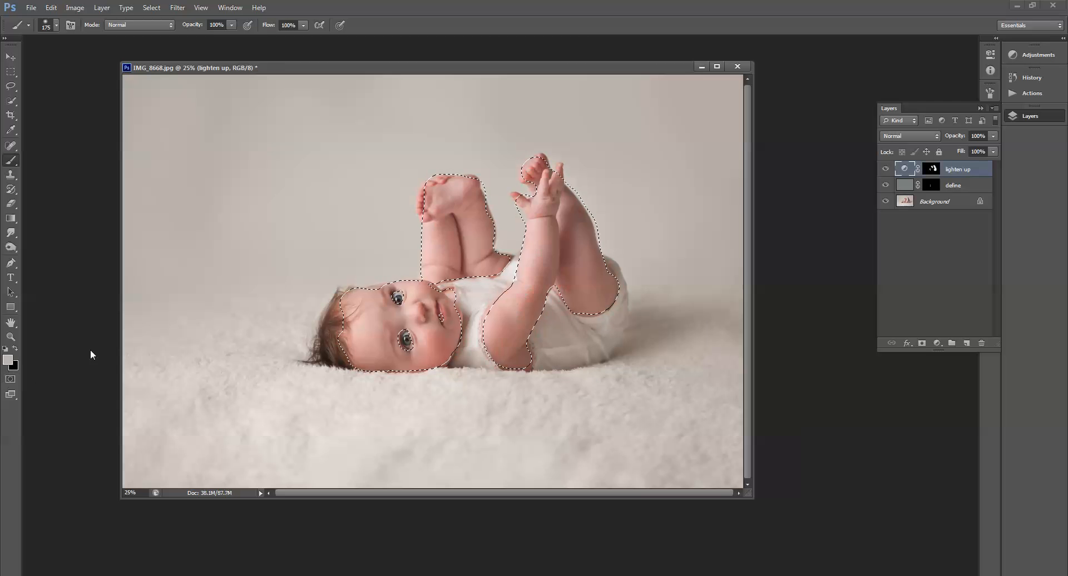
Step: Add a Curves adjustment layer to the skin selection and slightly adjust the Blue channel curve
{"action": "left_click", "coordinate": [937, 344]}
{"action": "left_click", "coordinate": [967, 167]}
{"action": "left_click", "coordinate": [911, 99]}
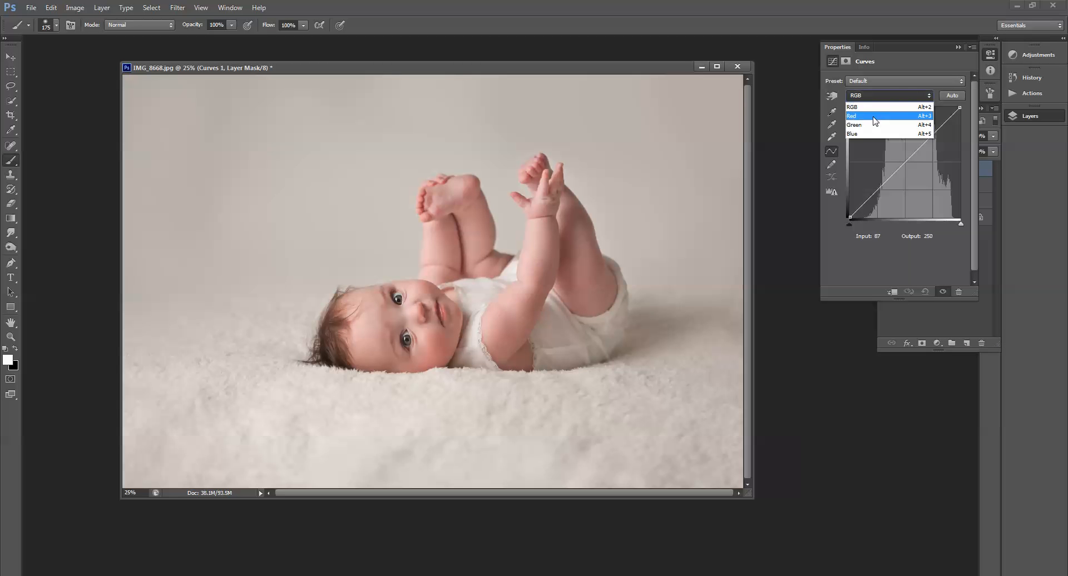
{"action": "left_click", "coordinate": [865, 134]}
{"action": "left_click_drag", "start_coordinate": [905, 161], "coordinate": [907, 157]}
{"action": "left_click", "coordinate": [880, 95]}
{"action": "left_click", "coordinate": [883, 108]}
{"action": "left_click", "coordinate": [938, 317]}
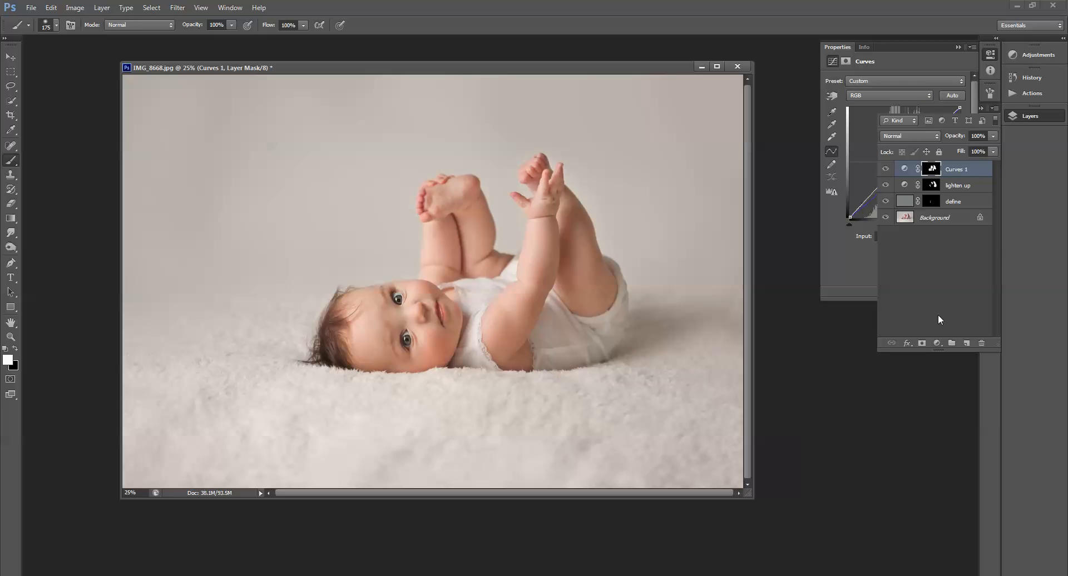
Step: Select the Curves 1 layer and lower its opacity to 78%
{"action": "left_click", "coordinate": [967, 172]}
{"action": "left_click", "coordinate": [887, 170]}
{"action": "left_click", "coordinate": [888, 170]}
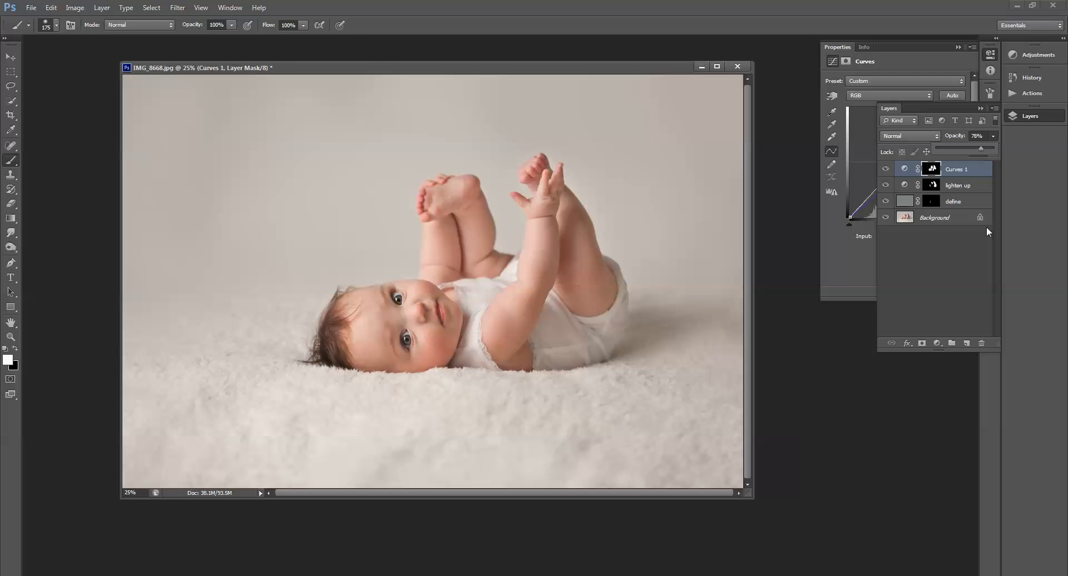
Step: Flatten the image
{"action": "left_click", "coordinate": [964, 252]}
{"action": "left_click", "coordinate": [993, 108]}
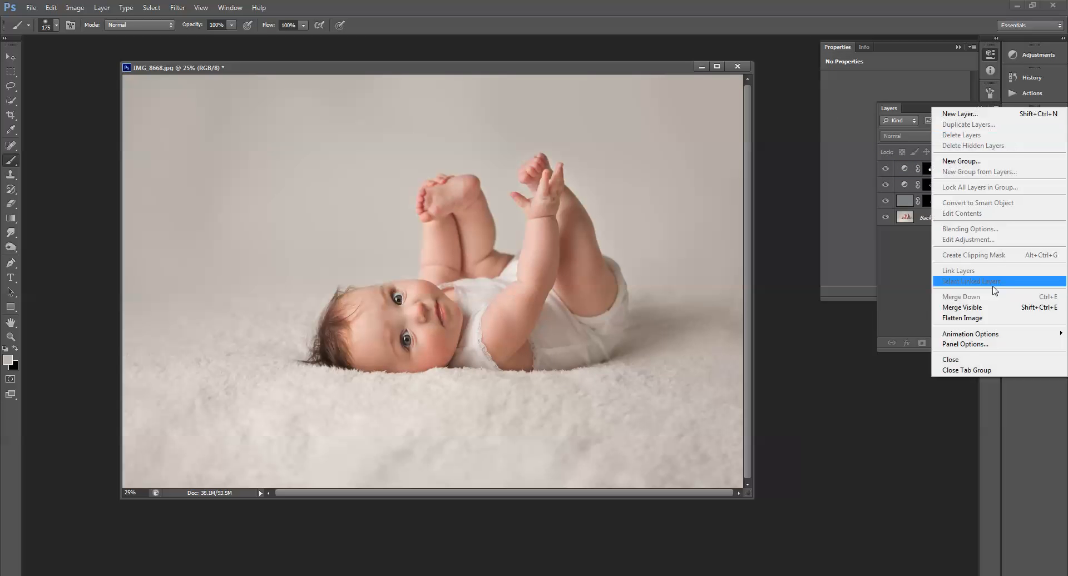
{"action": "left_click", "coordinate": [946, 317]}
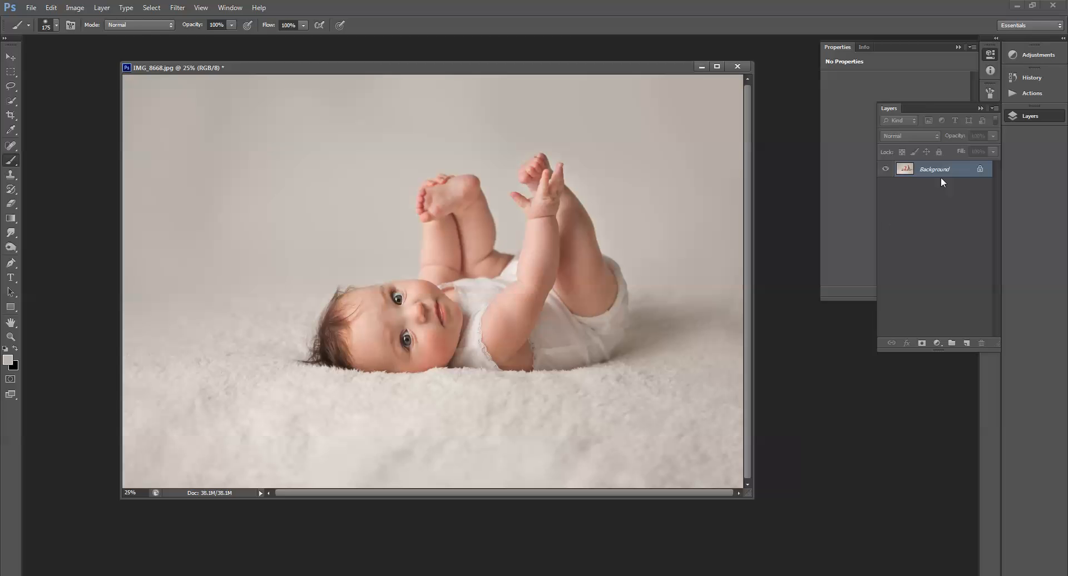
Step: Duplicate the Background layer
{"action": "left_click", "coordinate": [177, 8]}
{"action": "mouse_move", "coordinate": [258, 120]}
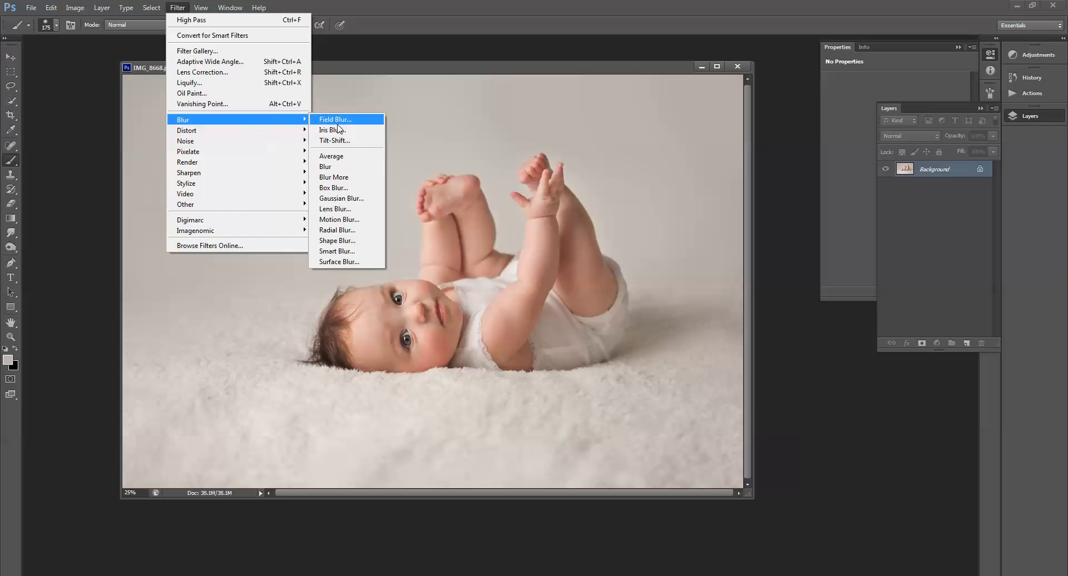
{"action": "left_click", "coordinate": [933, 172]}
{"action": "left_click_drag", "start_coordinate": [954, 172], "coordinate": [965, 342]}
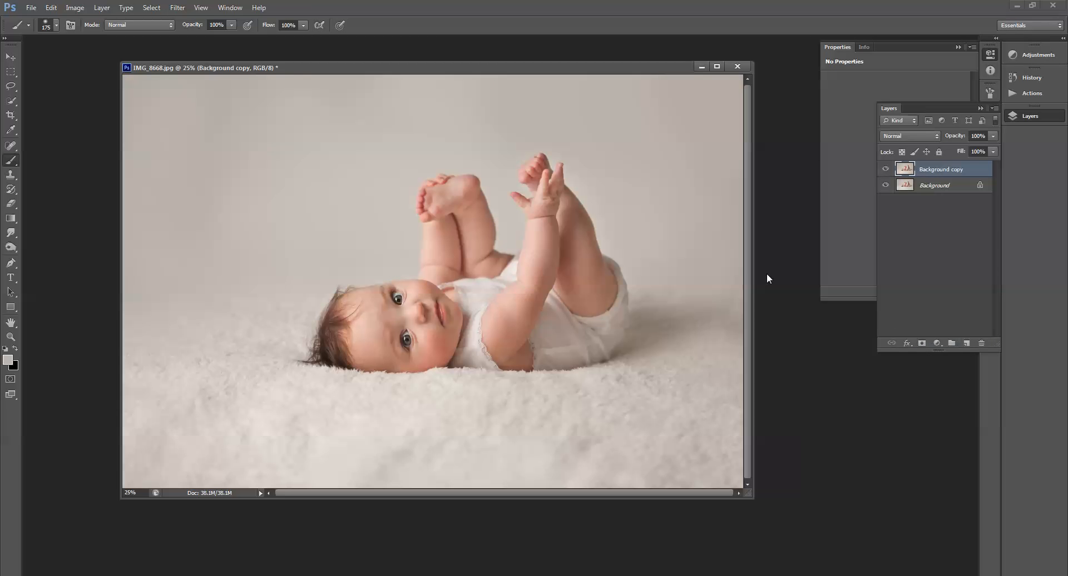
Step: Apply Lens Blur with a 25 radius to the background copy and add a layer mask to it
{"action": "left_click", "coordinate": [177, 8]}
{"action": "mouse_move", "coordinate": [198, 122]}
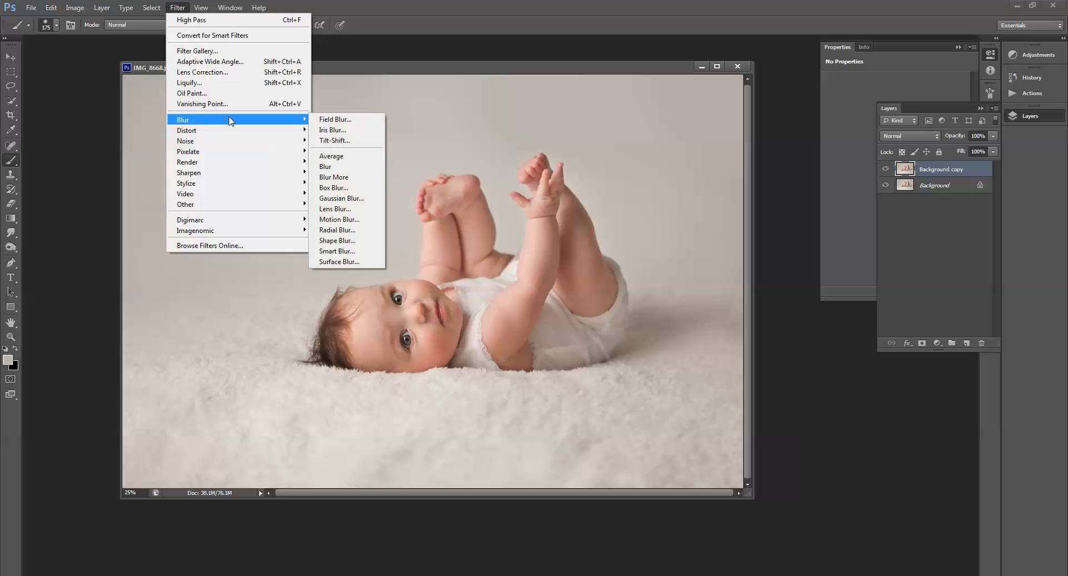
{"action": "left_click", "coordinate": [334, 209]}
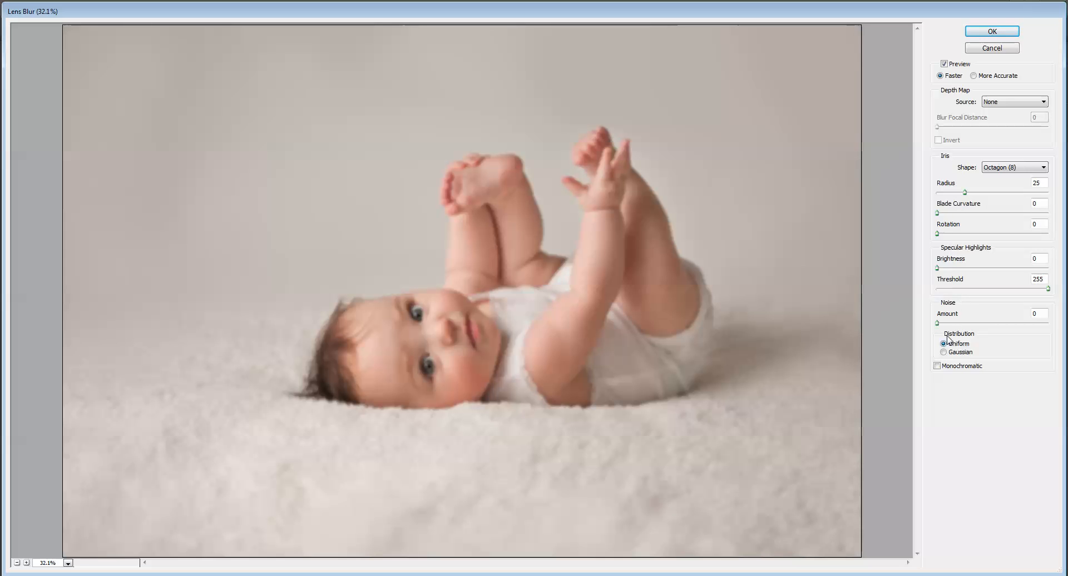
{"action": "left_click", "coordinate": [1010, 34]}
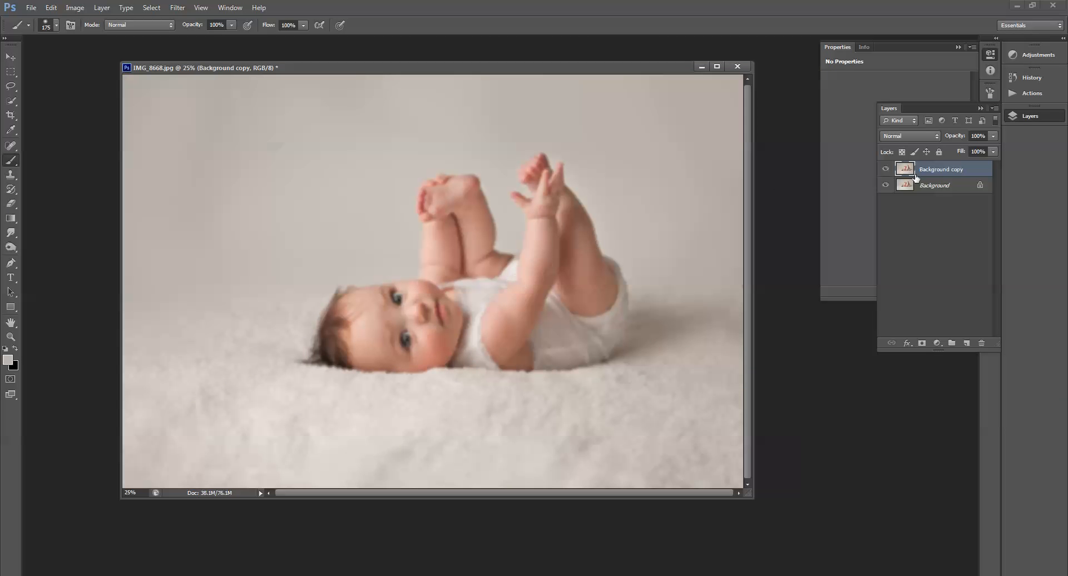
{"action": "left_click", "coordinate": [922, 344]}
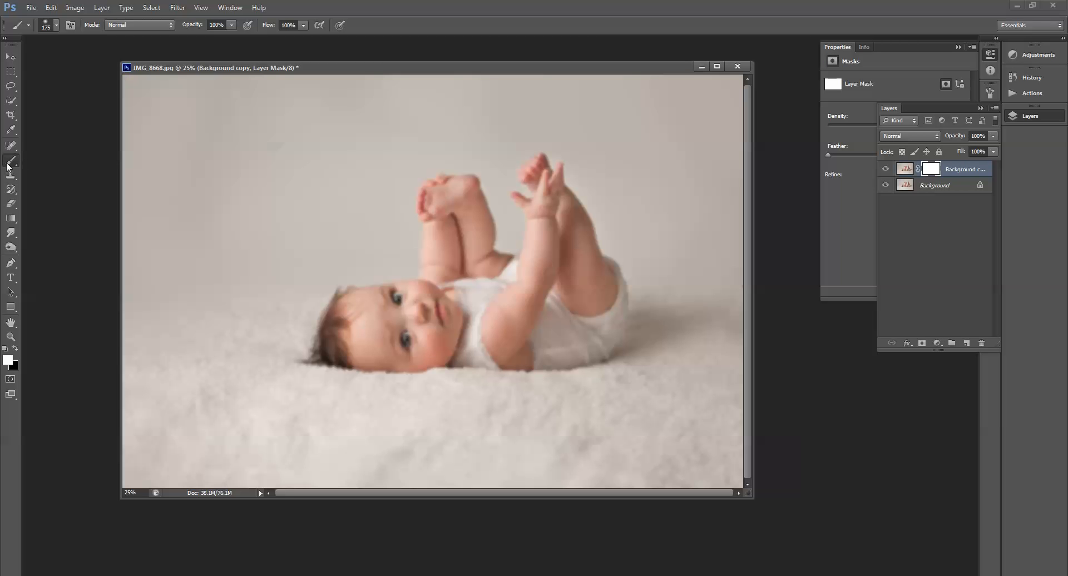
Step: Paint black on the layer mask with a 400 px brush at 45% opacity over the baby to reveal the sharp original
{"action": "left_click", "coordinate": [15, 348]}
{"action": "key", "text": "bracketright"}
{"action": "key", "text": "bracketright"}
{"action": "key", "text": "bracketright"}
{"action": "key", "text": "bracketright"}
{"action": "key", "text": "bracketright"}
{"action": "key", "text": "bracketright"}
{"action": "mouse_move", "coordinate": [411, 340]}
{"action": "left_mouse_down"}
{"action": "mouse_move", "coordinate": [383, 314]}
{"action": "mouse_move", "coordinate": [390, 303]}
{"action": "mouse_move", "coordinate": [401, 332]}
{"action": "mouse_move", "coordinate": [431, 315]}
{"action": "left_mouse_up"}
{"action": "mouse_move", "coordinate": [231, 25]}
{"action": "left_mouse_down"}
{"action": "mouse_move", "coordinate": [226, 39]}
{"action": "mouse_move", "coordinate": [205, 40]}
{"action": "left_mouse_up"}
{"action": "mouse_move", "coordinate": [542, 193]}
{"action": "left_mouse_down"}
{"action": "mouse_move", "coordinate": [529, 174]}
{"action": "mouse_move", "coordinate": [542, 191]}
{"action": "mouse_move", "coordinate": [432, 208]}
{"action": "mouse_move", "coordinate": [444, 215]}
{"action": "left_mouse_up"}
{"action": "mouse_move", "coordinate": [354, 310]}
{"action": "left_mouse_down"}
{"action": "mouse_move", "coordinate": [389, 320]}
{"action": "mouse_move", "coordinate": [359, 318]}
{"action": "mouse_move", "coordinate": [391, 302]}
{"action": "mouse_move", "coordinate": [376, 295]}
{"action": "mouse_move", "coordinate": [356, 301]}
{"action": "mouse_move", "coordinate": [358, 323]}
{"action": "mouse_move", "coordinate": [441, 320]}
{"action": "left_mouse_up"}
{"action": "key", "text": "["}
{"action": "key", "text": "["}
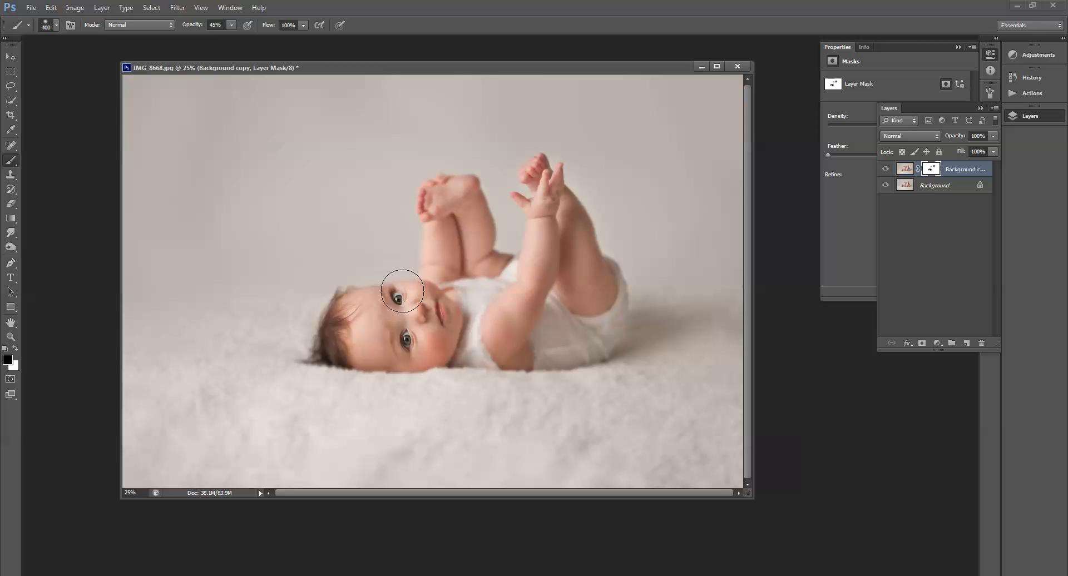
{"action": "mouse_move", "coordinate": [551, 205]}
{"action": "left_mouse_down"}
{"action": "mouse_move", "coordinate": [537, 228]}
{"action": "mouse_move", "coordinate": [547, 206]}
{"action": "mouse_move", "coordinate": [645, 232]}
{"action": "left_mouse_up"}
Step: Lower the brush opacity to 27% and paint the mask across the blanket around the baby, shrinking the brush to 250 px
{"action": "left_click", "coordinate": [231, 25]}
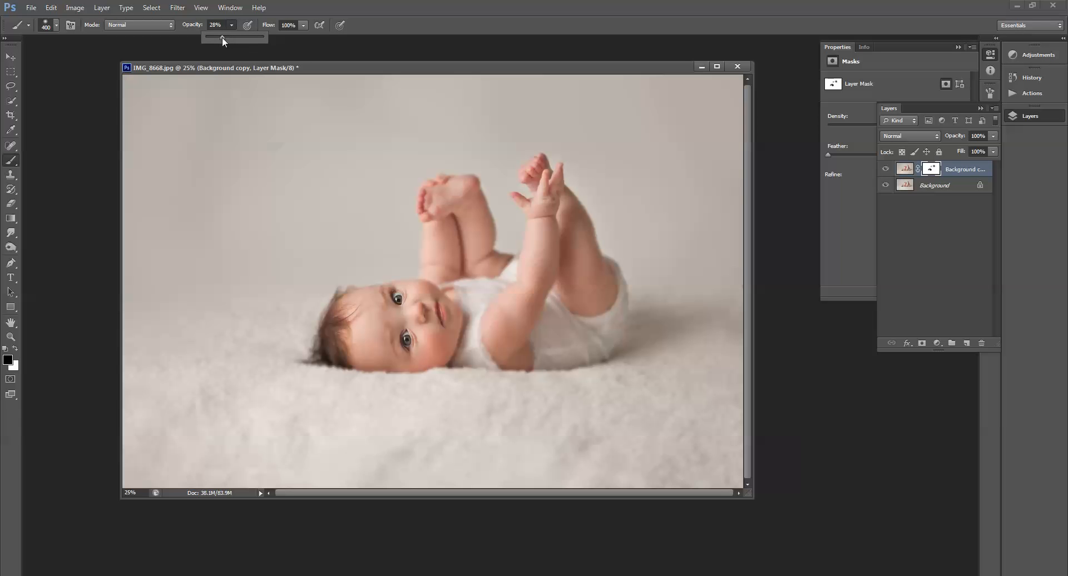
{"action": "left_click_drag", "start_coordinate": [222, 38], "coordinate": [221, 38]}
{"action": "mouse_move", "coordinate": [336, 345]}
{"action": "left_mouse_down"}
{"action": "mouse_move", "coordinate": [427, 374]}
{"action": "mouse_move", "coordinate": [545, 383]}
{"action": "mouse_move", "coordinate": [719, 361]}
{"action": "left_mouse_up"}
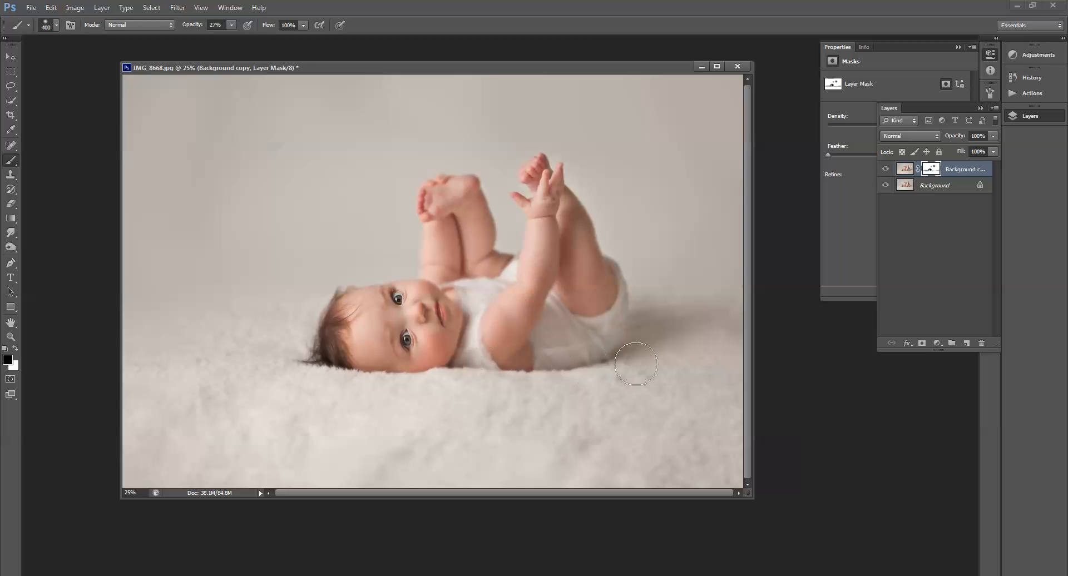
{"action": "mouse_move", "coordinate": [417, 331]}
{"action": "left_mouse_down"}
{"action": "mouse_move", "coordinate": [398, 311]}
{"action": "mouse_move", "coordinate": [417, 360]}
{"action": "left_mouse_up"}
{"action": "key", "text": "bracketleft"}
{"action": "key", "text": "bracketleft"}
Step: Compare the original snapshot with the latest brush state in the history to check the edit
{"action": "left_click", "coordinate": [1029, 78]}
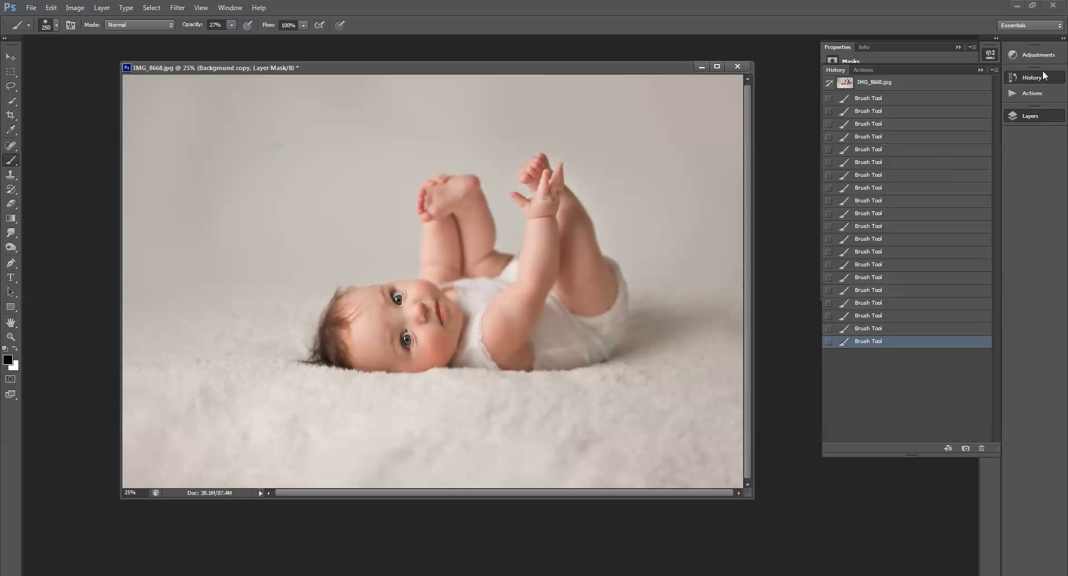
{"action": "left_click", "coordinate": [844, 83]}
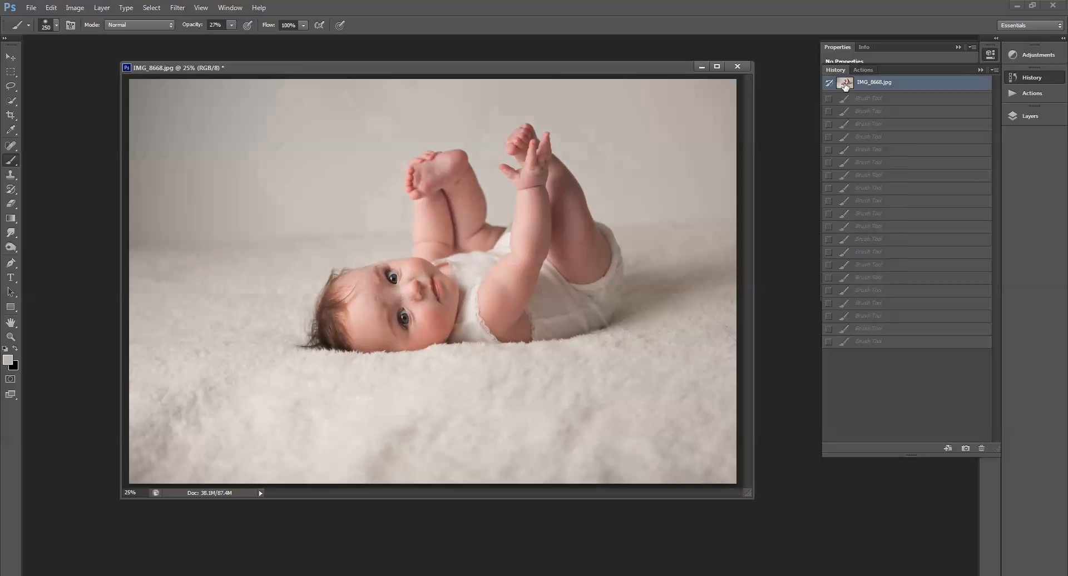
{"action": "left_click", "coordinate": [858, 342]}
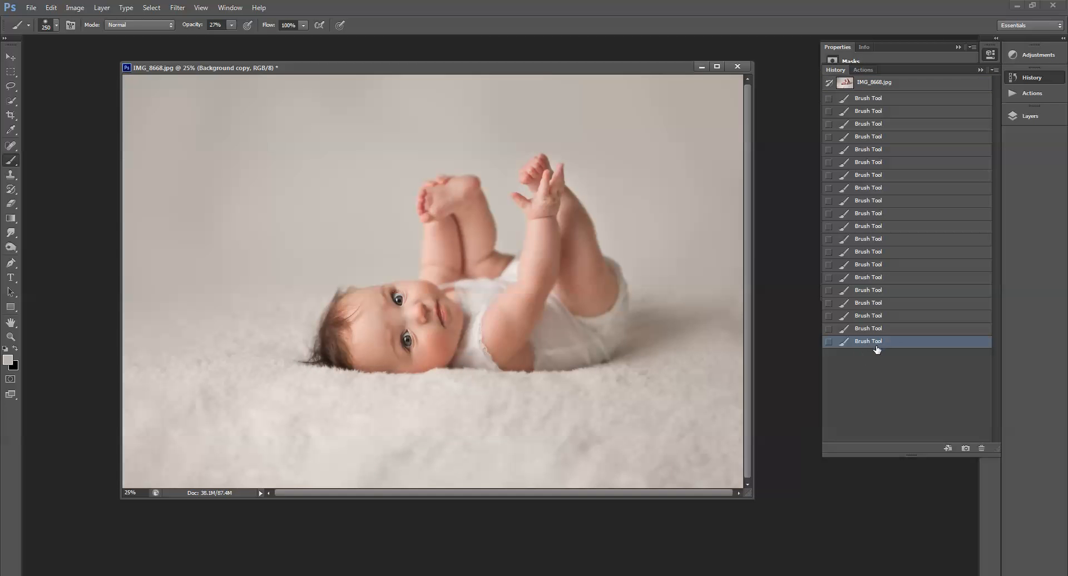